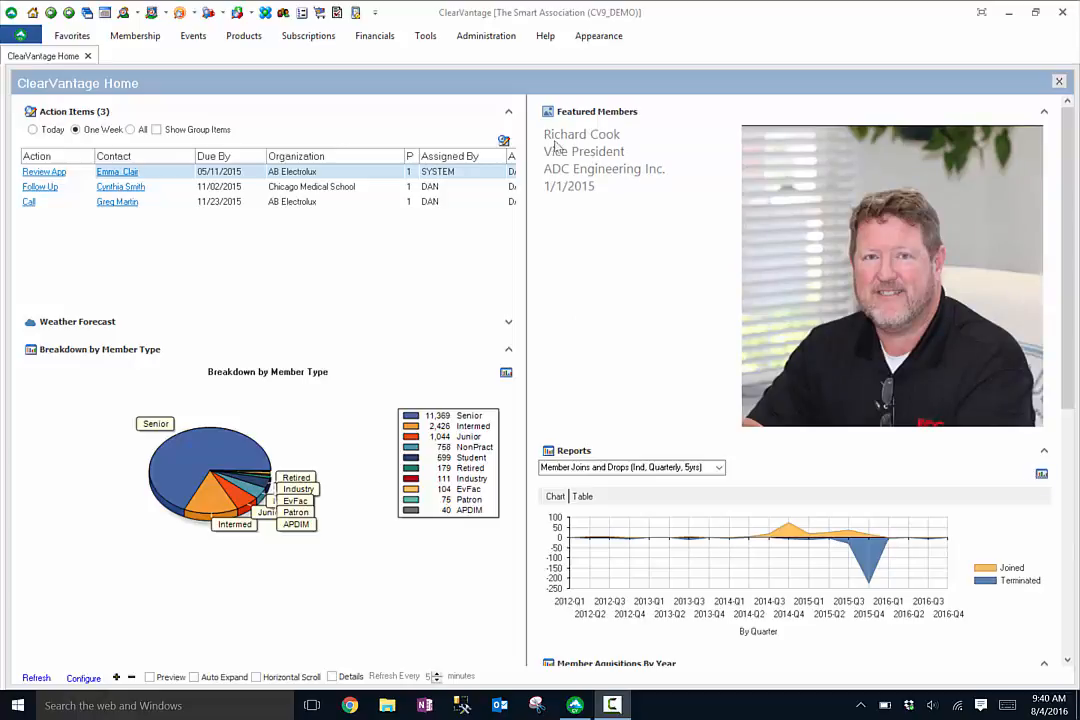
- Open Information Central and create a new report named Commitee Phone List
click(425, 35)
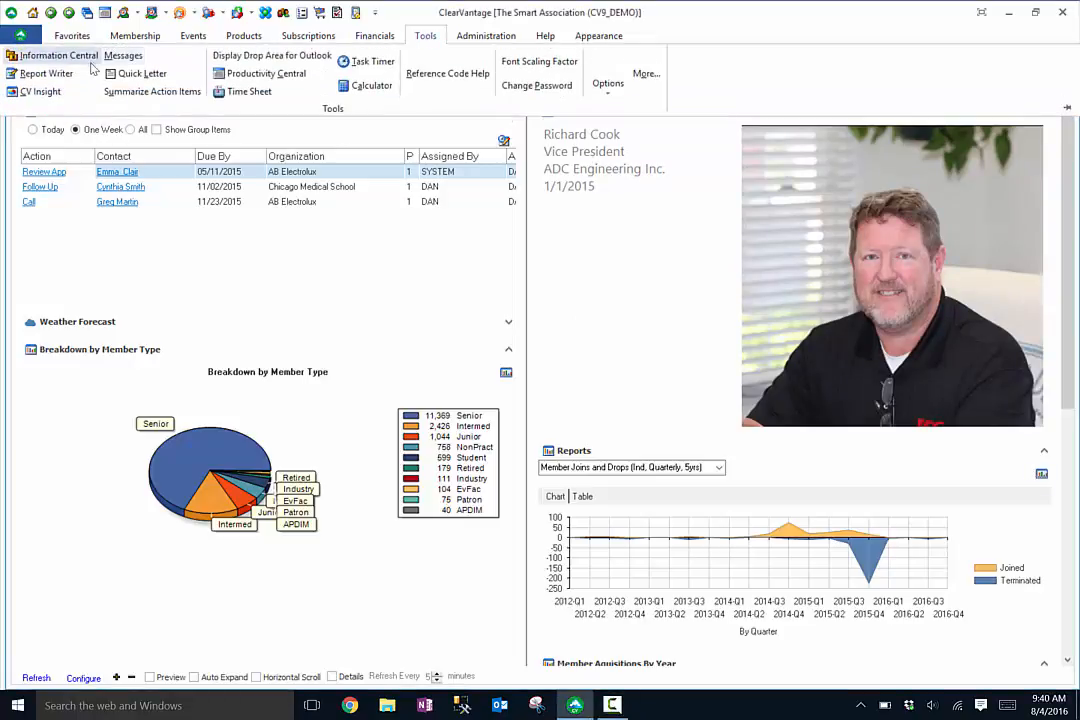
click(62, 50)
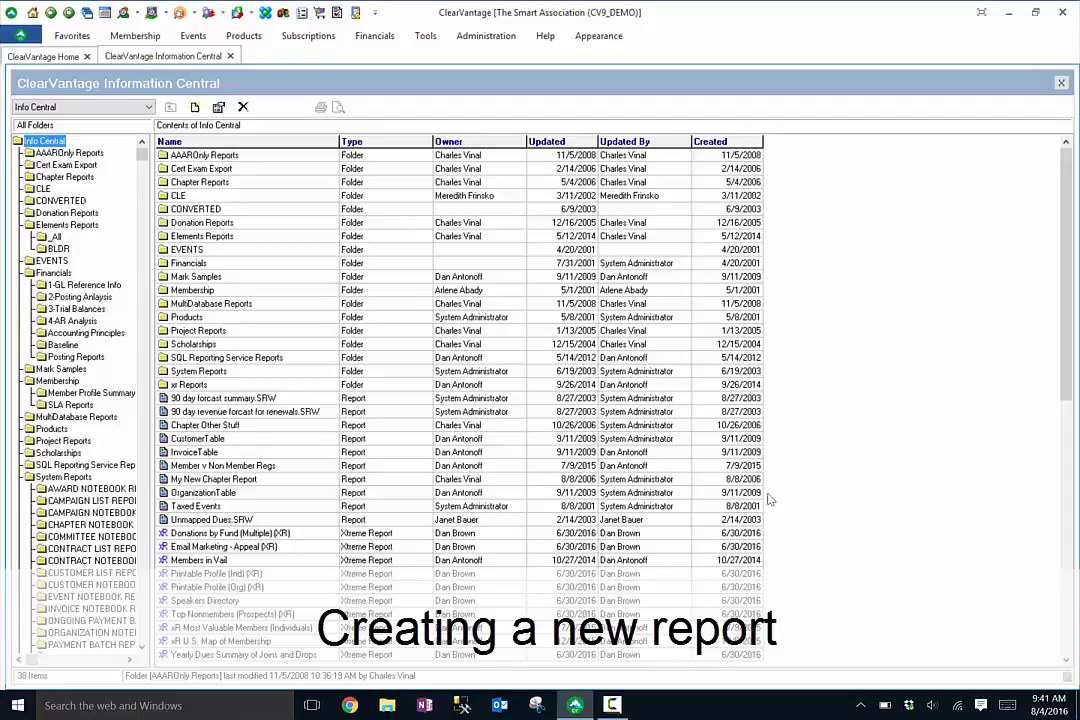
right_click(873, 455)
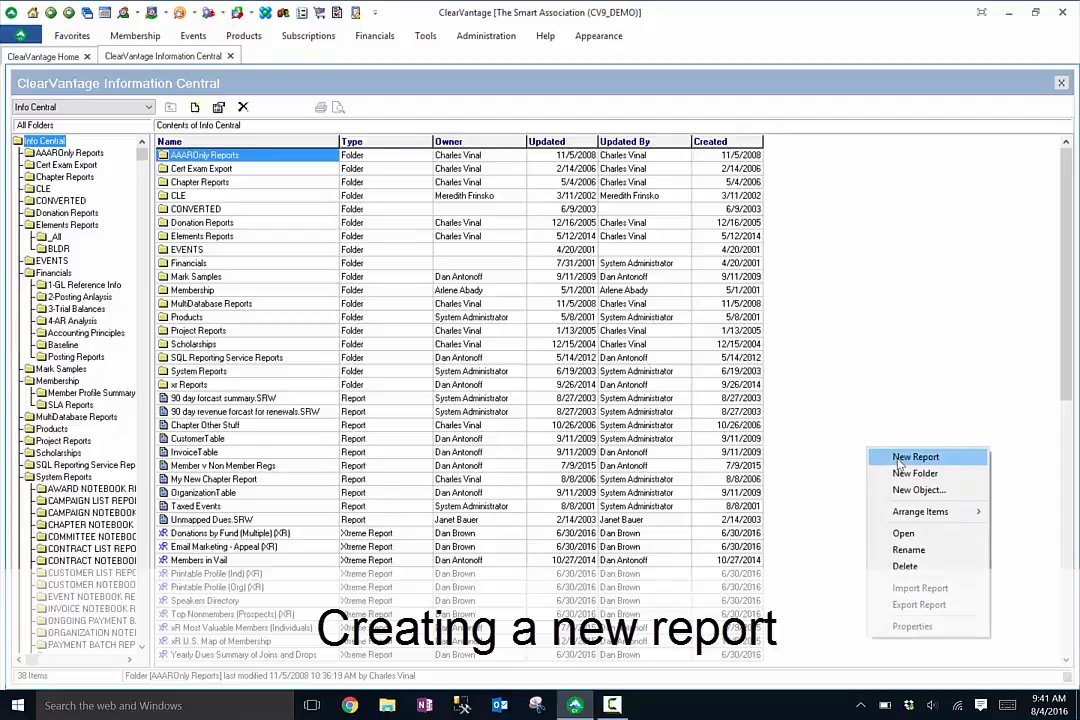
click(908, 457)
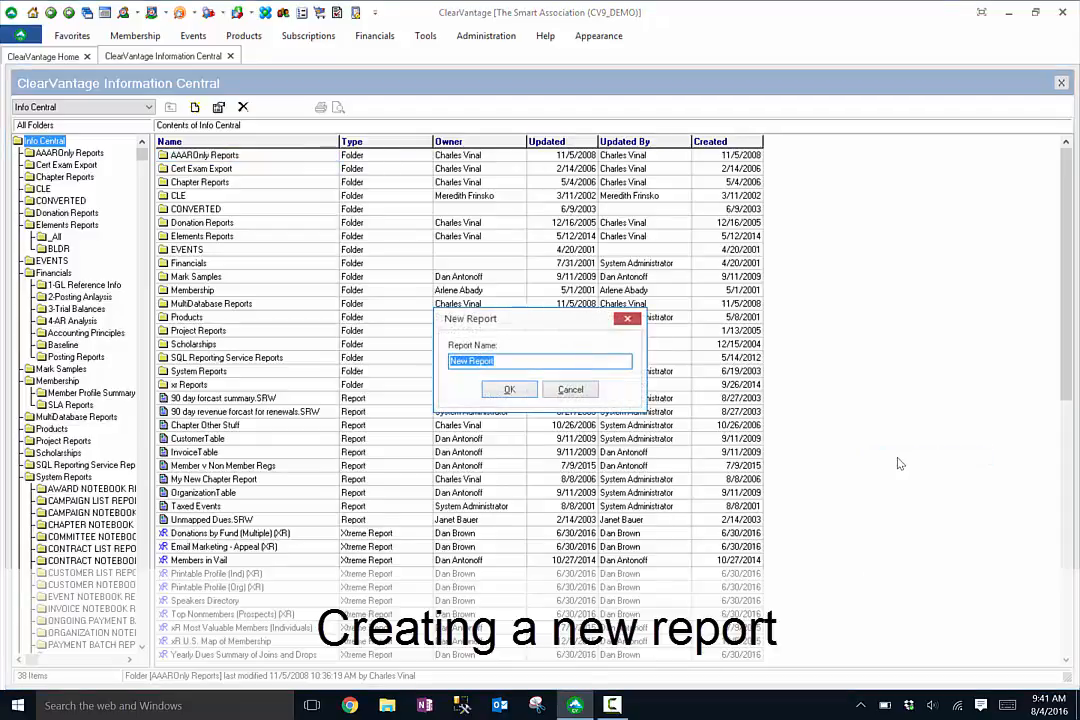
text(Committe)
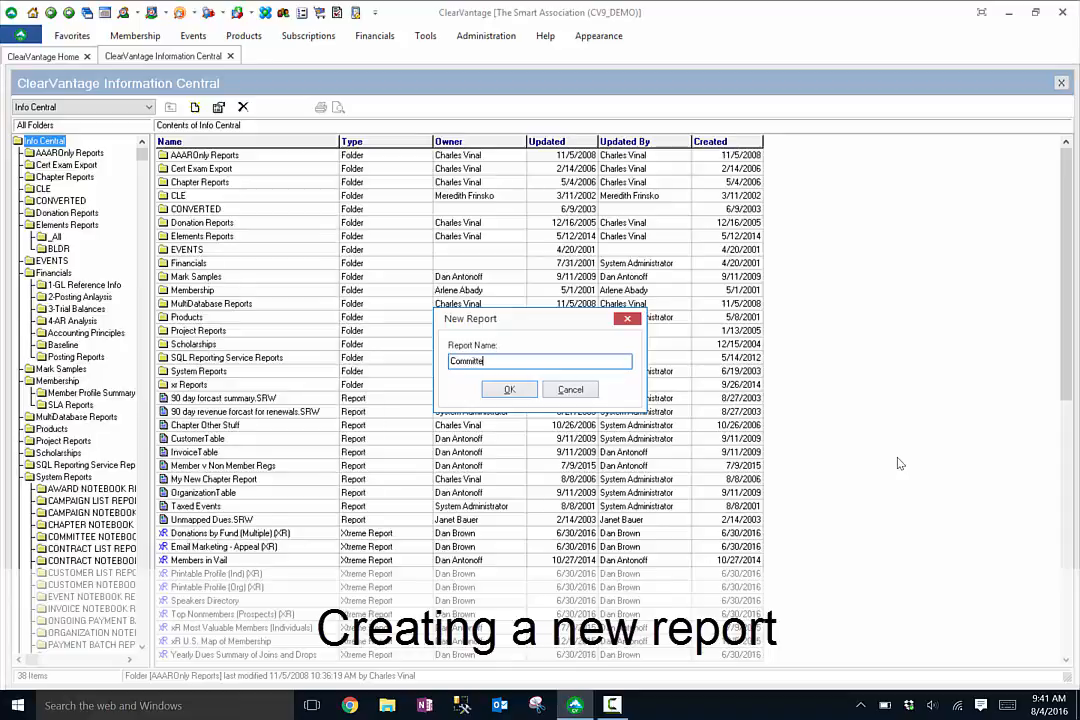
text(e Phone List)
click(509, 389)
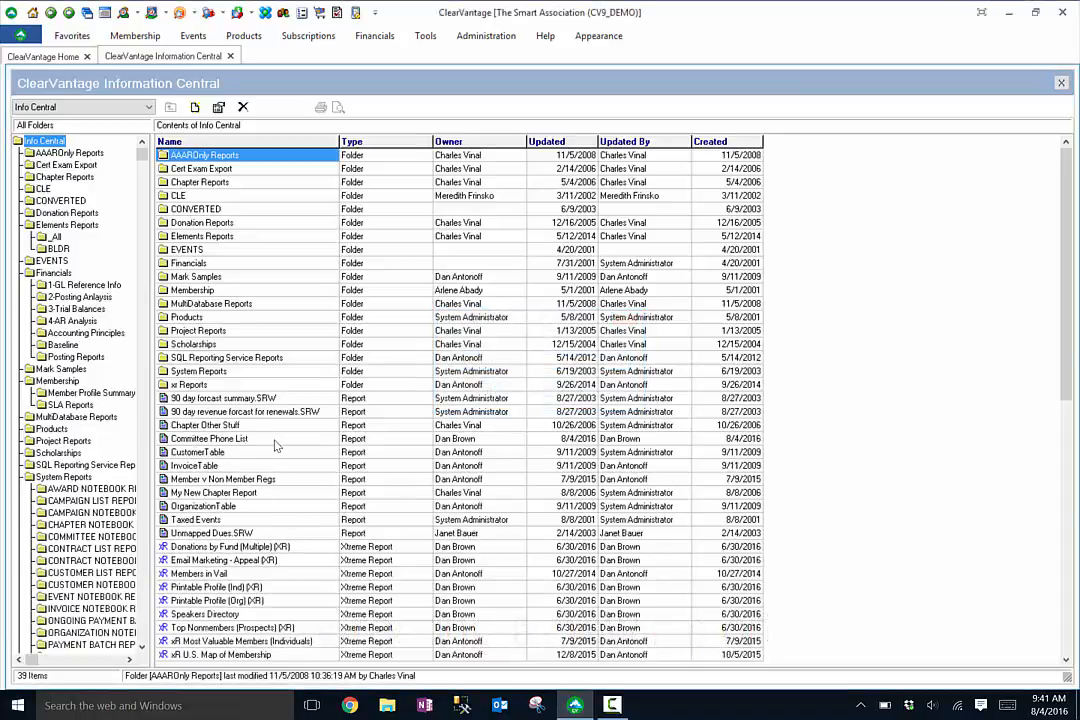
- Open the new report in the Report Wizard and maximize the wizard window
double_click(239, 447)
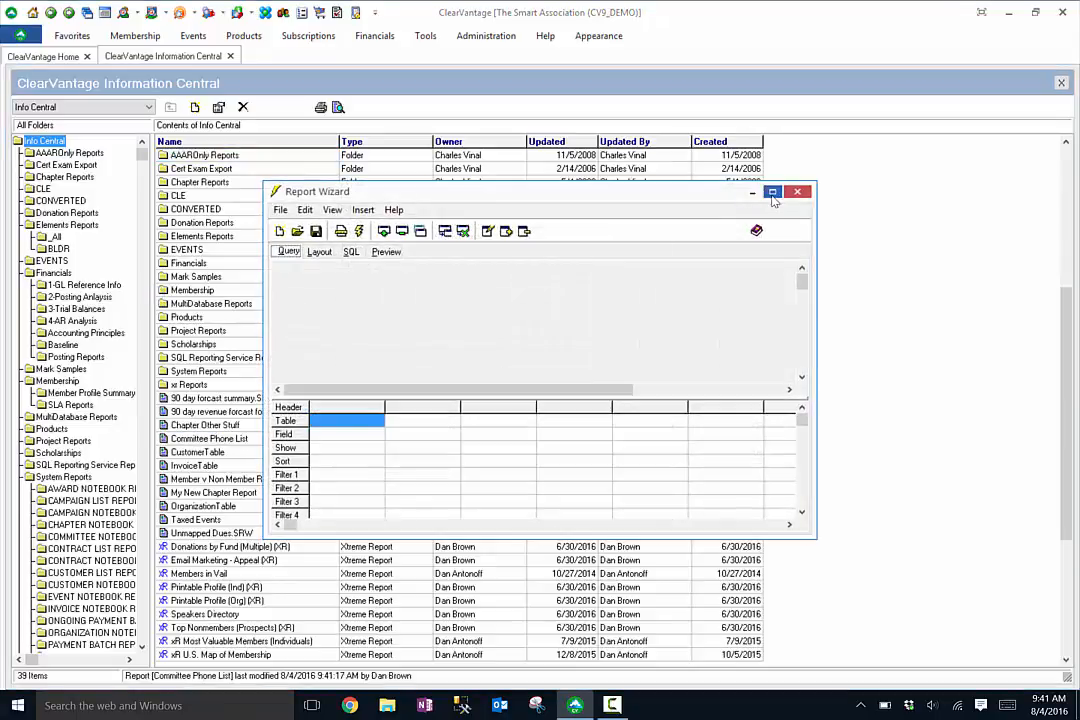
click(772, 192)
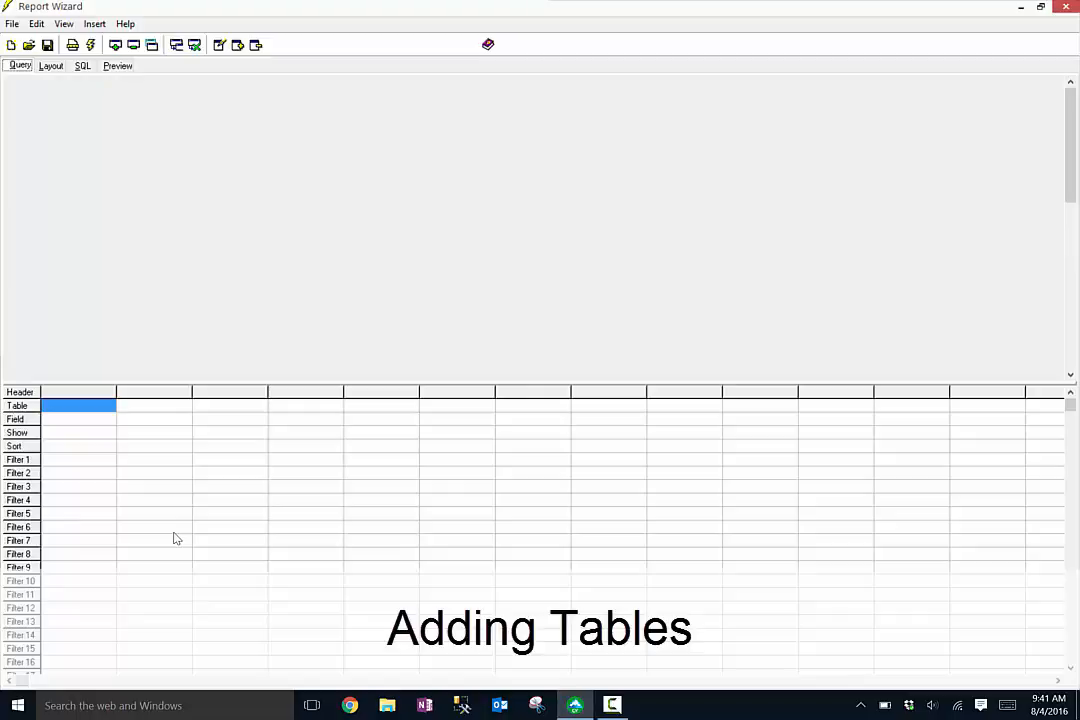
- Add the Customer table to the report query from the Data Model database
right_click(130, 136)
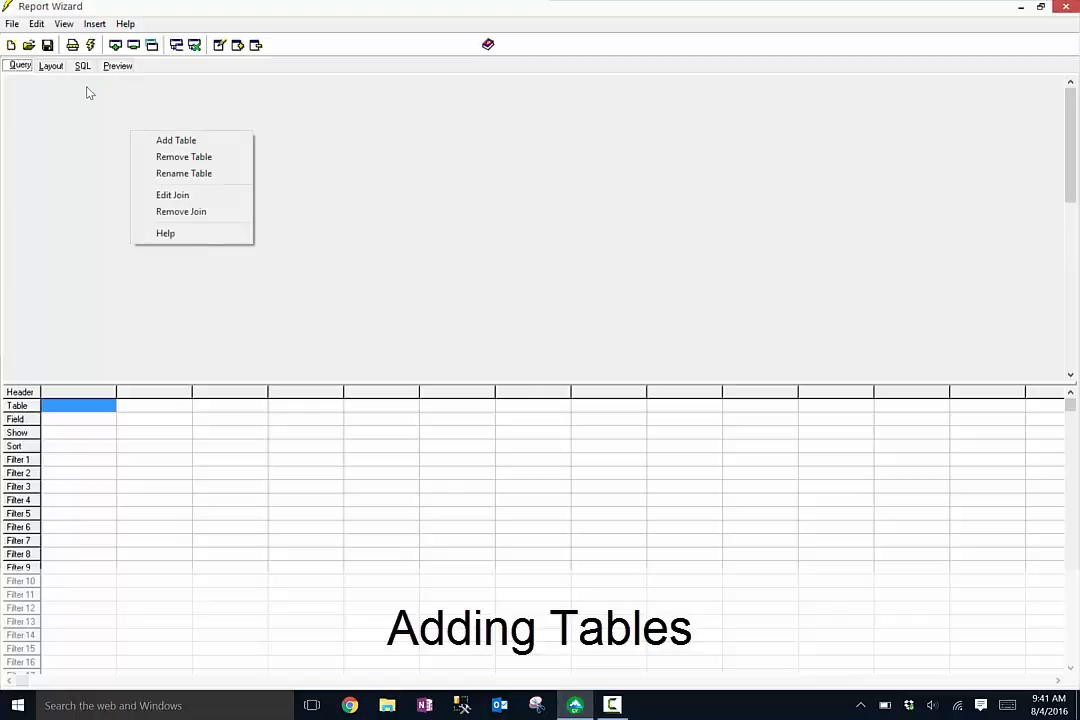
click(167, 142)
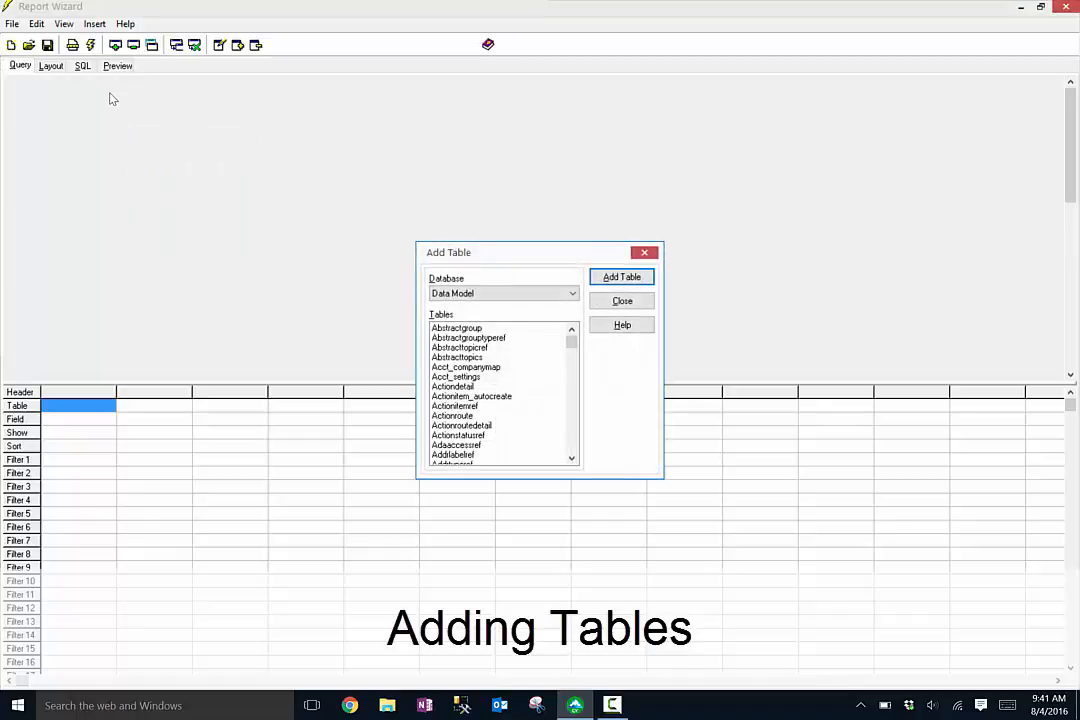
drag(518, 254, 512, 210)
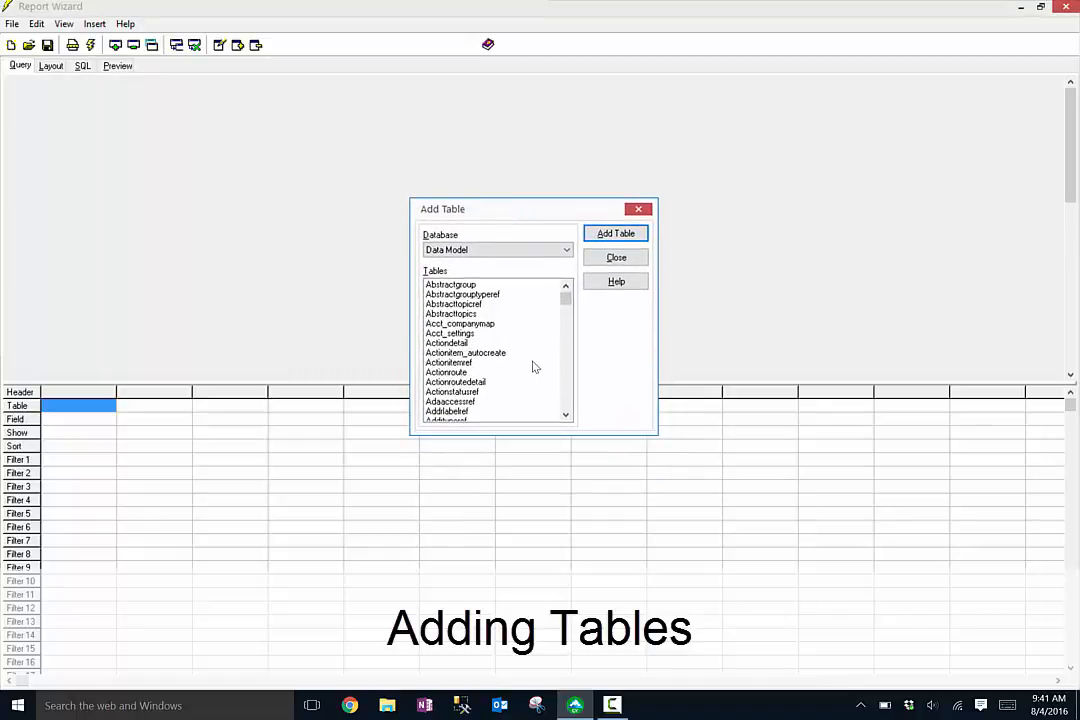
click(566, 415)
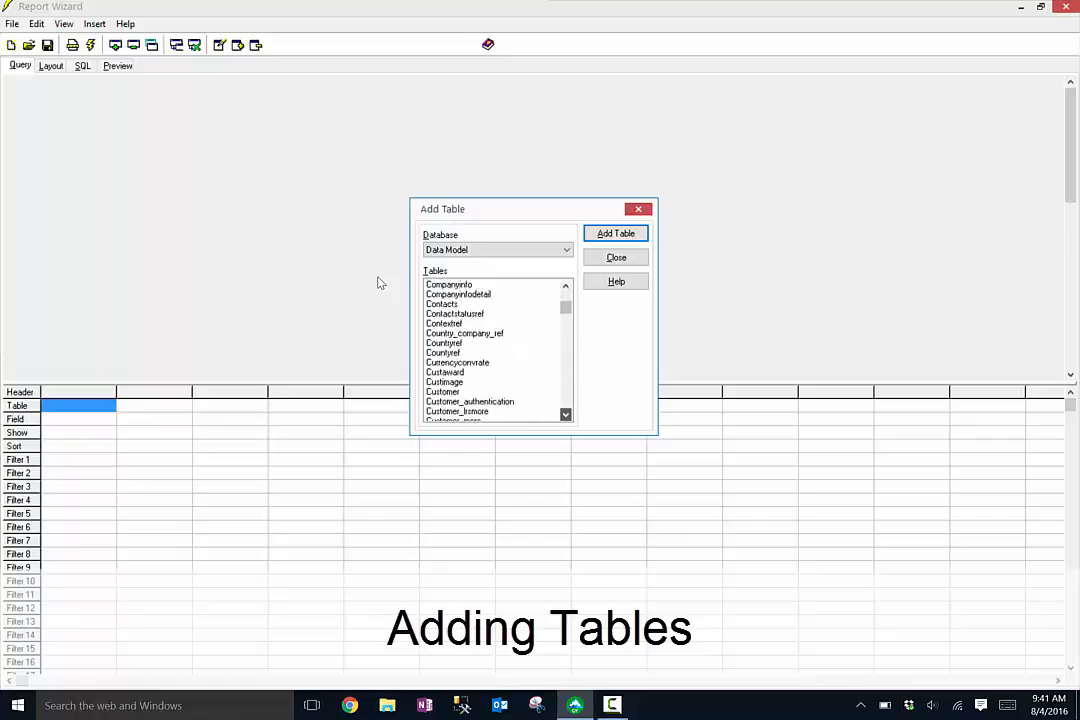
double_click(473, 346)
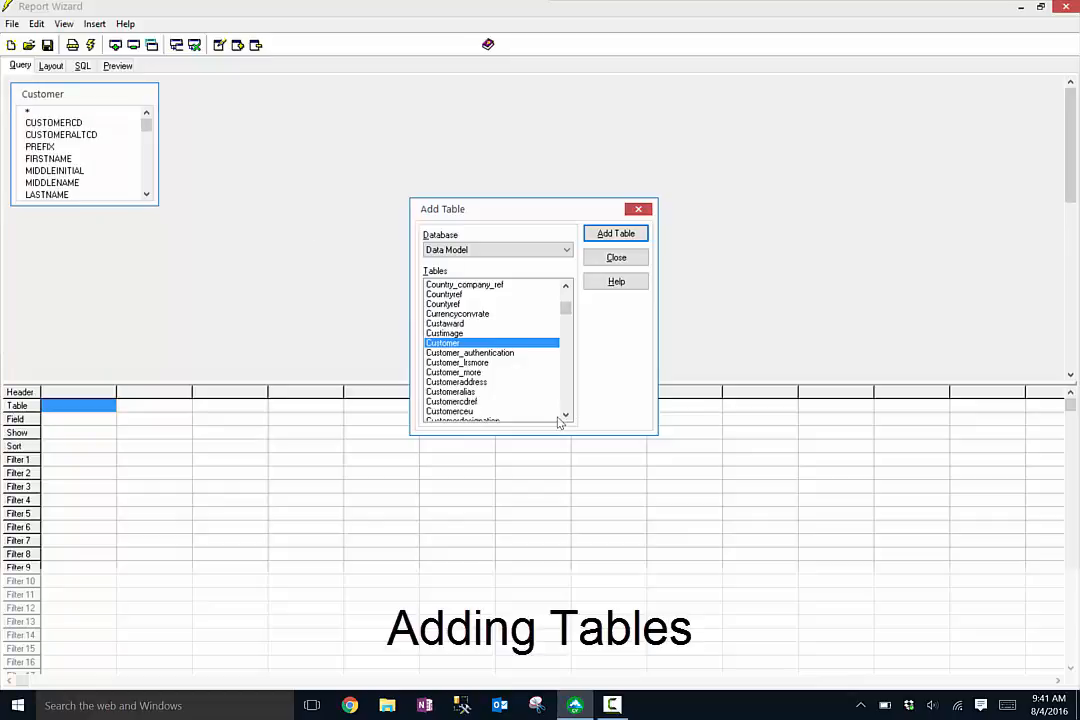
- Add the Indcommittee table to the query and close the table picker
scroll(376, 283, down, 4)
scroll(376, 283, down, 10)
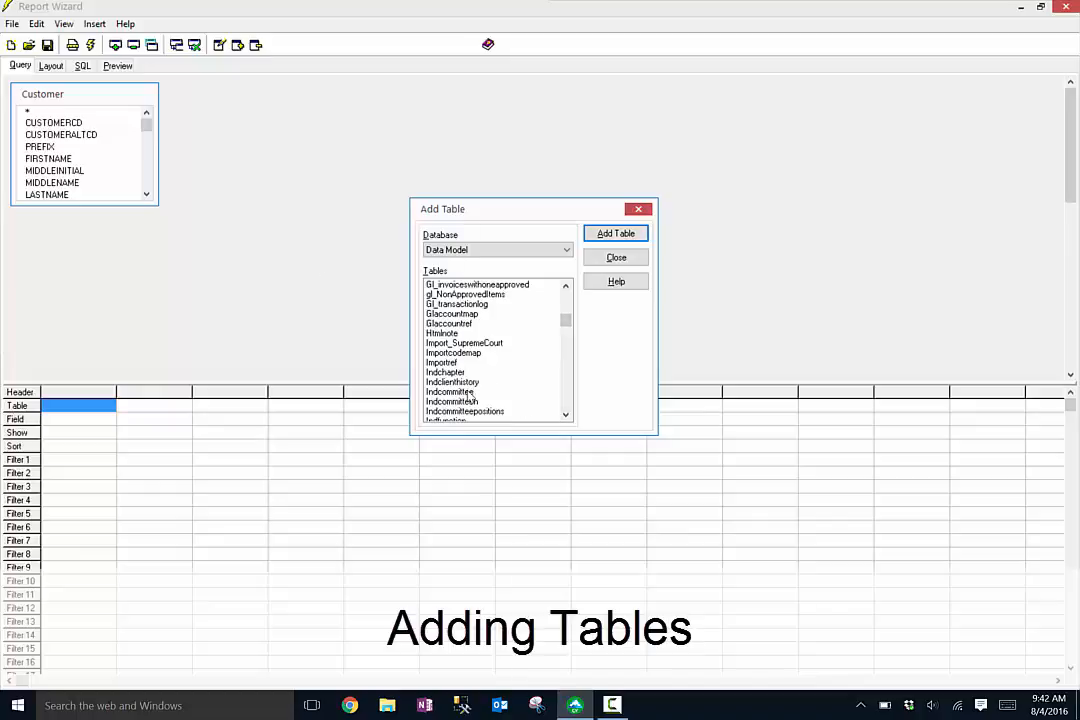
double_click(468, 392)
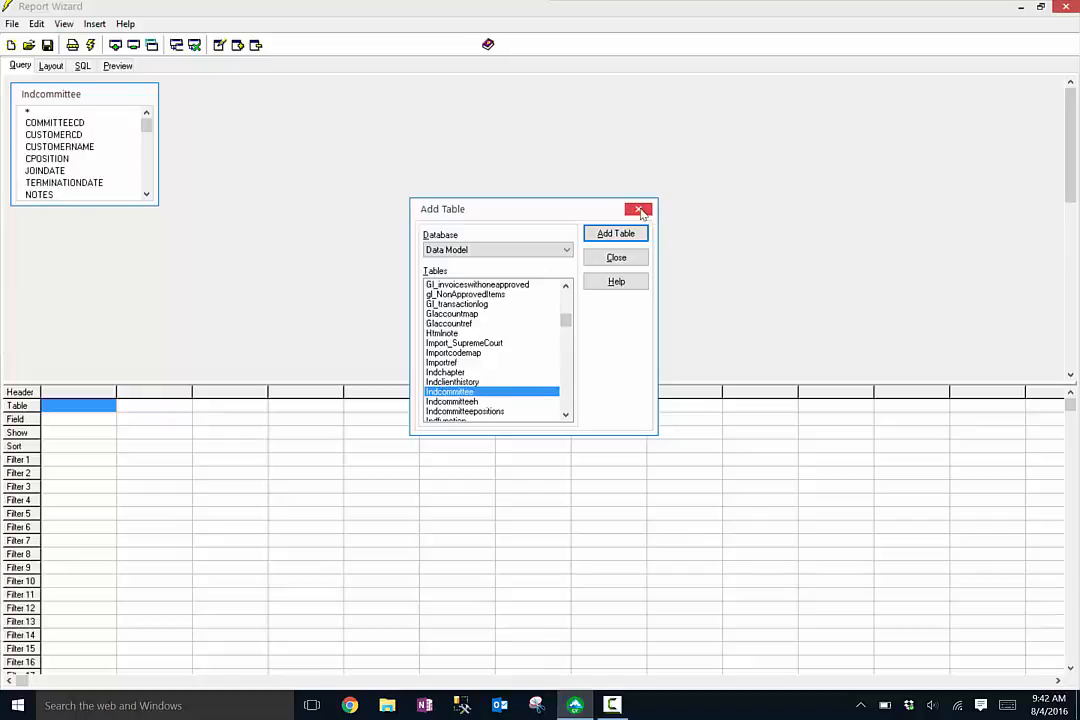
click(592, 242)
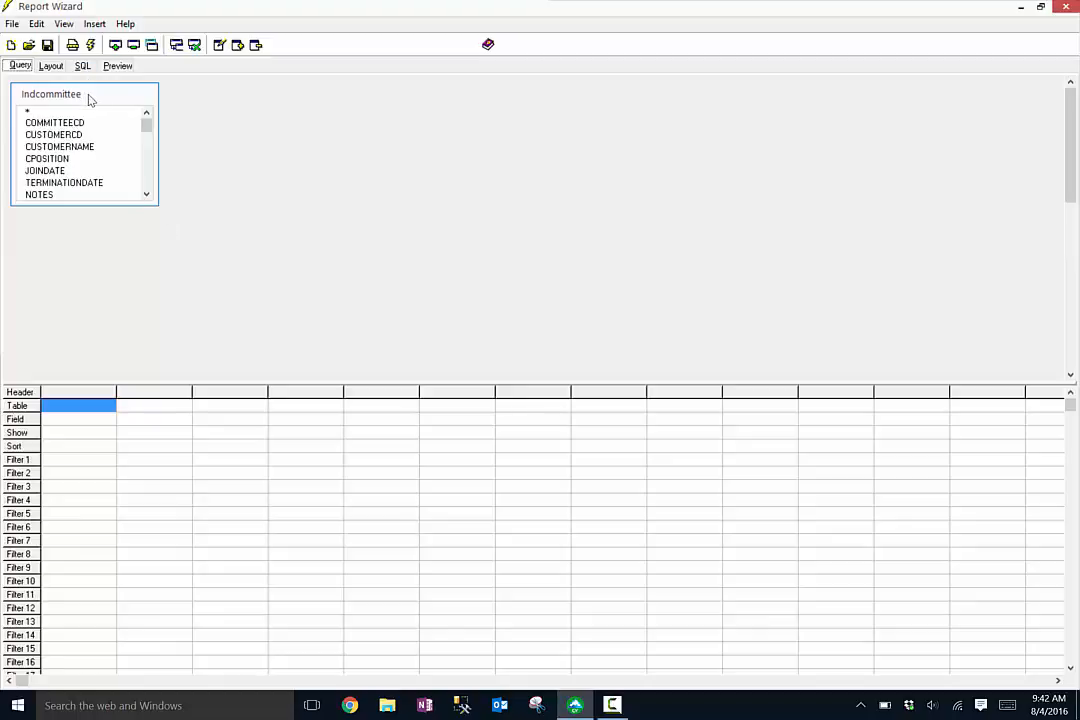
- Place the Indcommittee table beside the Customer table and enlarge both table boxes
drag(88, 98, 304, 101)
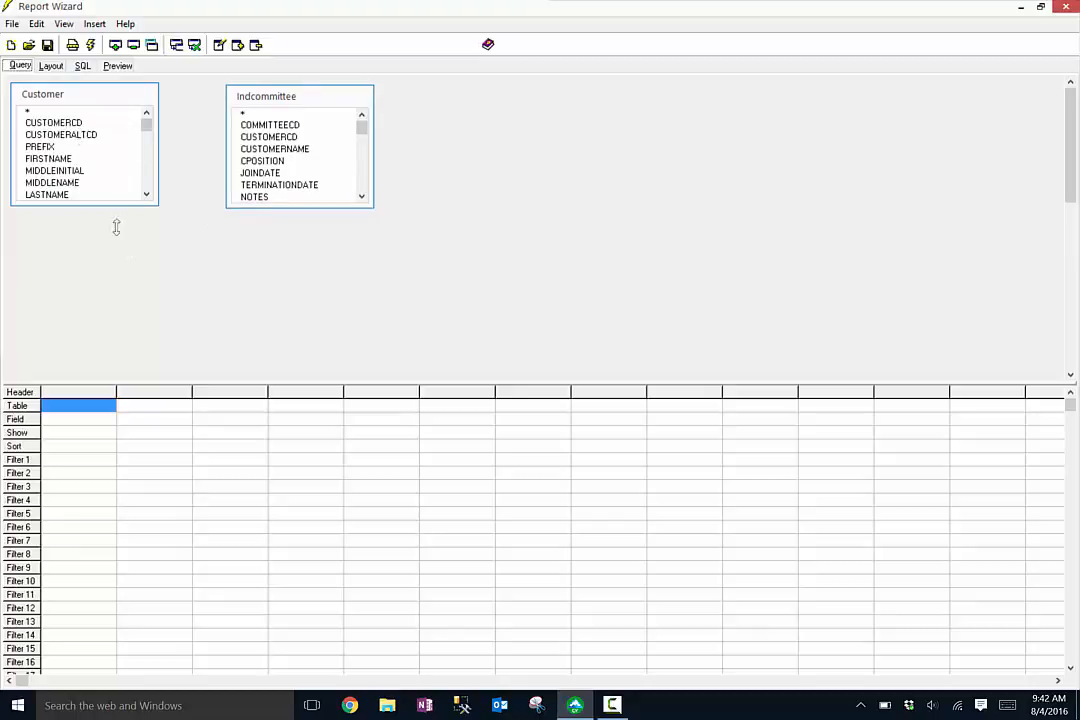
drag(100, 204, 114, 357)
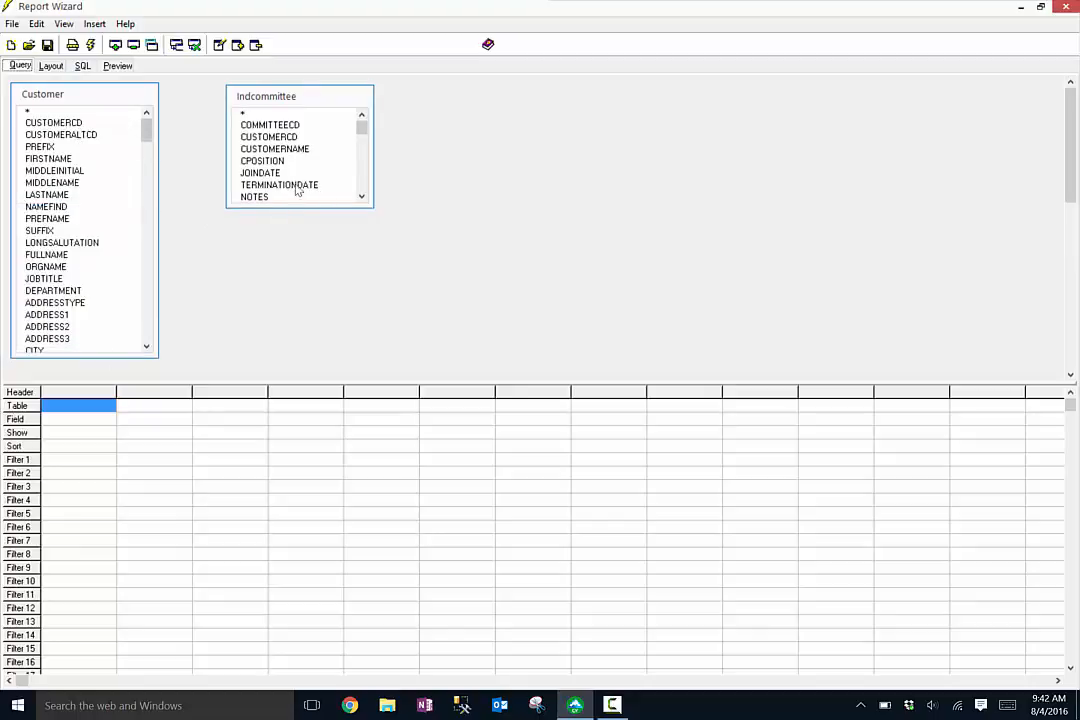
drag(290, 207, 280, 356)
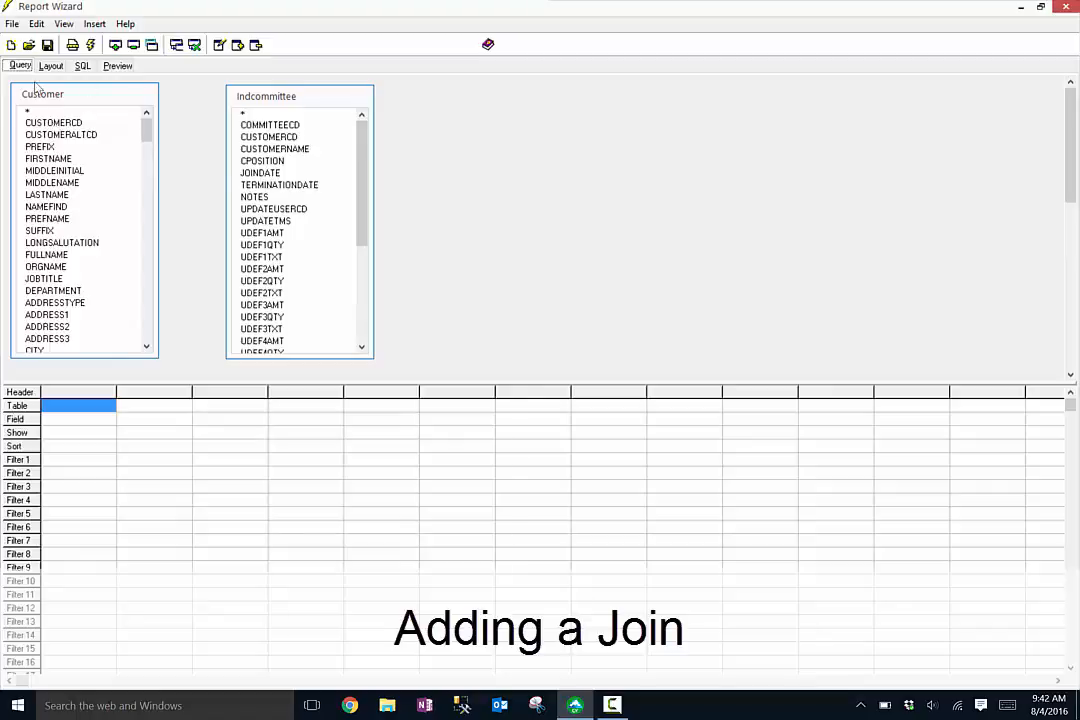
- Join the Customer and Indcommittee tables on their CUSTOMERCD fields
drag(55, 122, 278, 137)
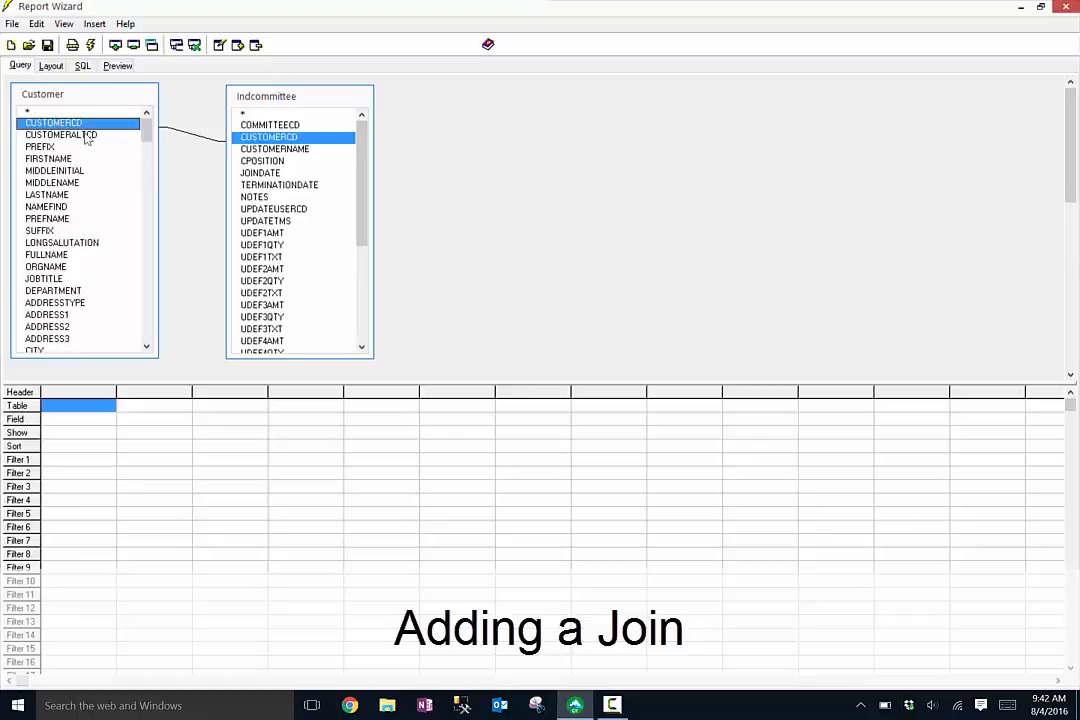
double_click(179, 131)
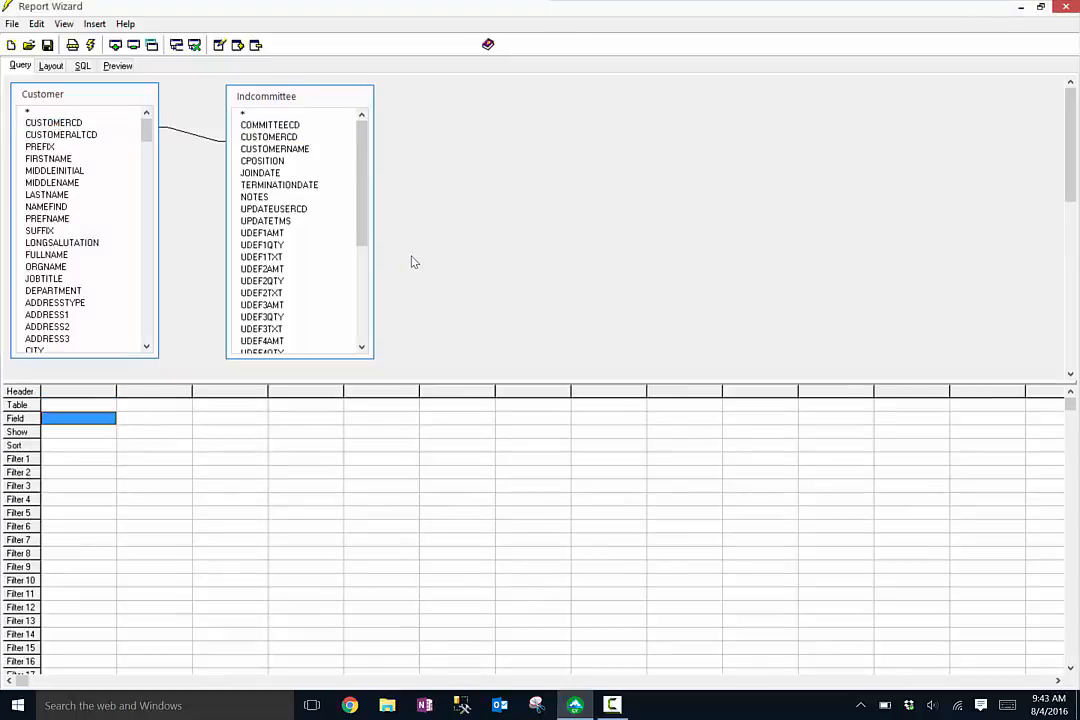
- Add the Indcommittee fields COMMITTEECD and COMMITTEESTATUSSTT to the query grid
double_click(269, 125)
drag(360, 165, 360, 260)
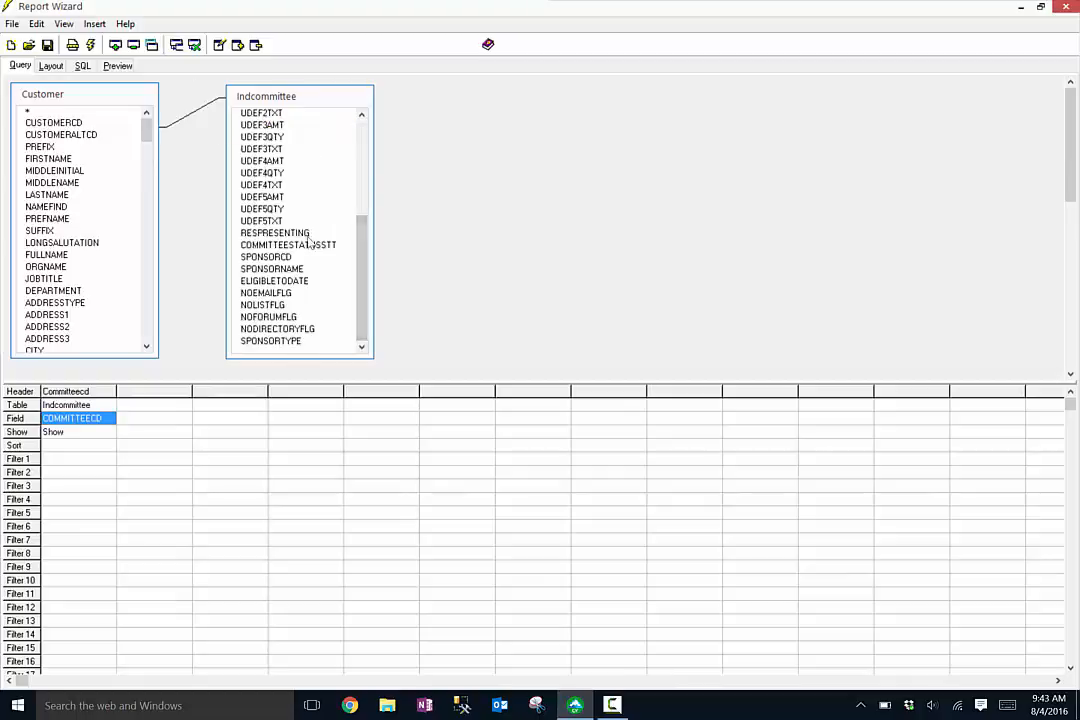
double_click(288, 245)
- Add the Customer fields FIRSTNAME, LASTNAME, WORKPHONE, WORKPHONEEXT and CUSTOMERCD to the query grid
double_click(50, 158)
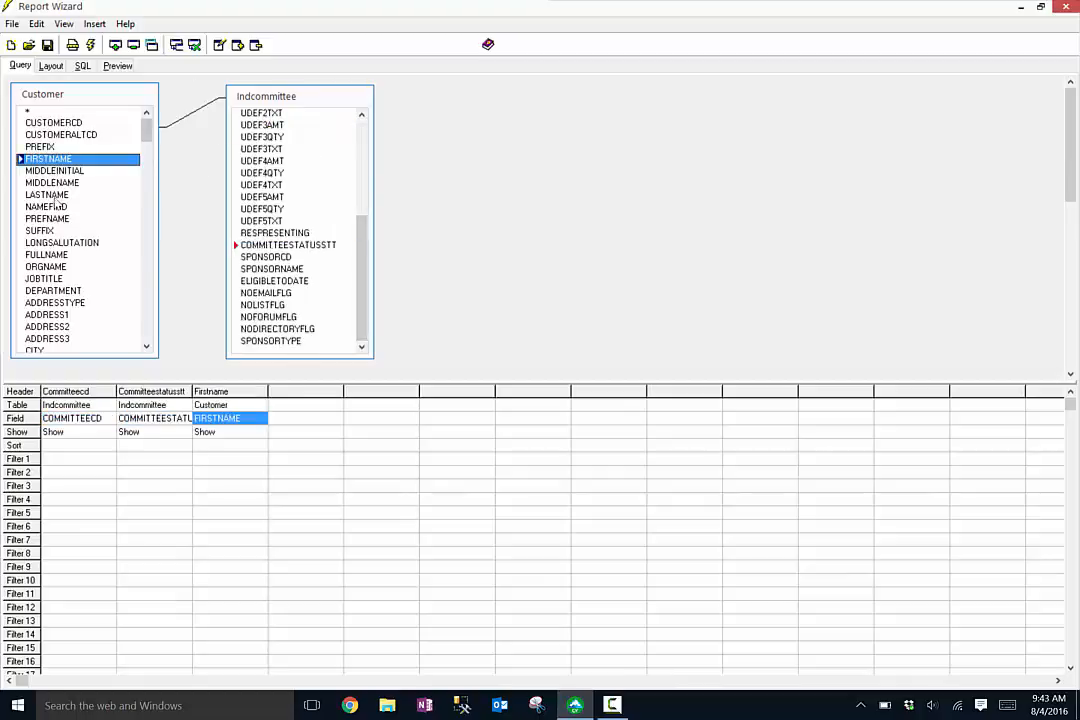
double_click(47, 194)
scroll(98, 238, down, 3)
scroll(98, 238, down, 3)
double_click(50, 254)
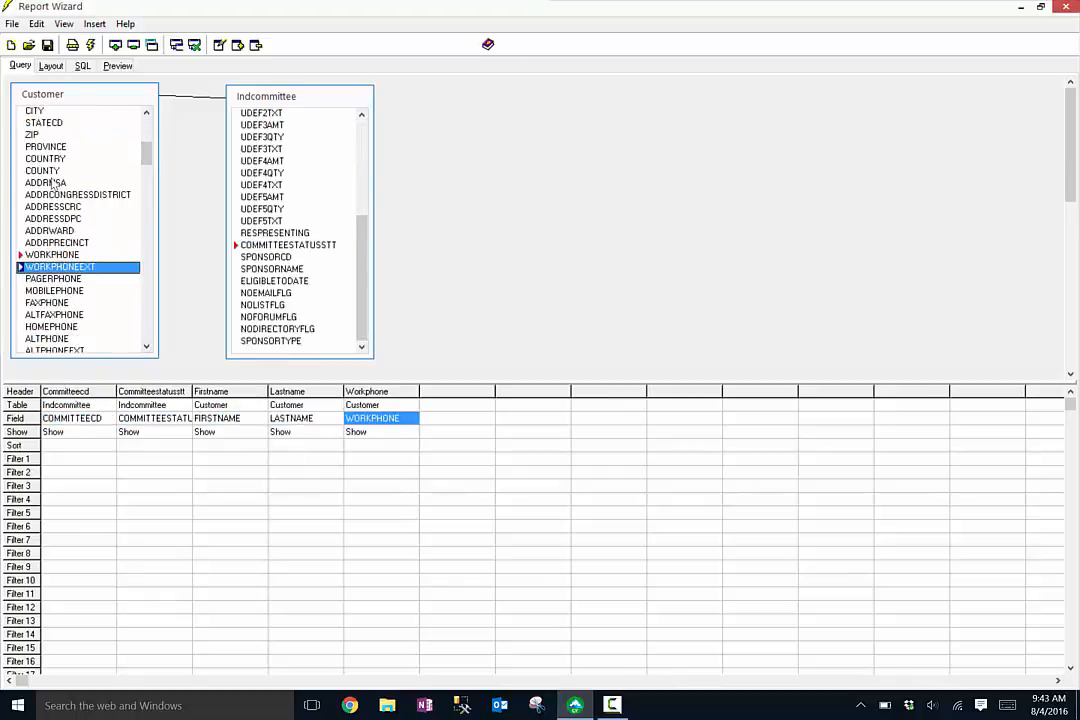
double_click(55, 266)
scroll(110, 160, up, 7)
double_click(53, 122)
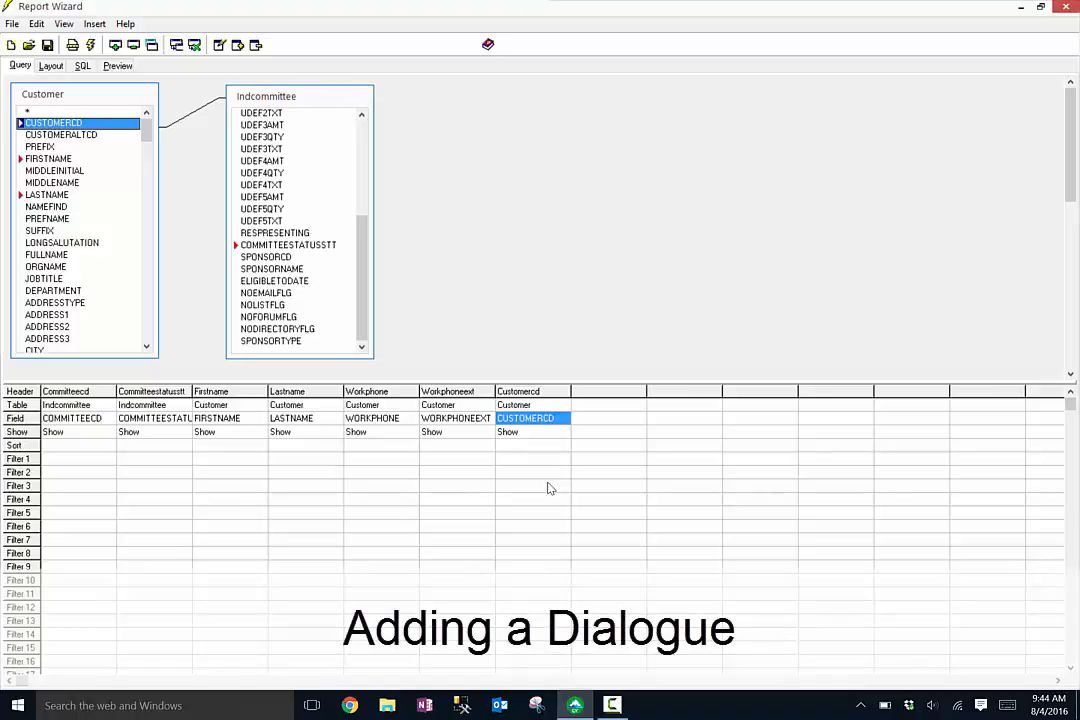
- Give the Committeecd column a Filter 2 prompt of Is Equal To [COMMITTEE CD]
double_click(75, 474)
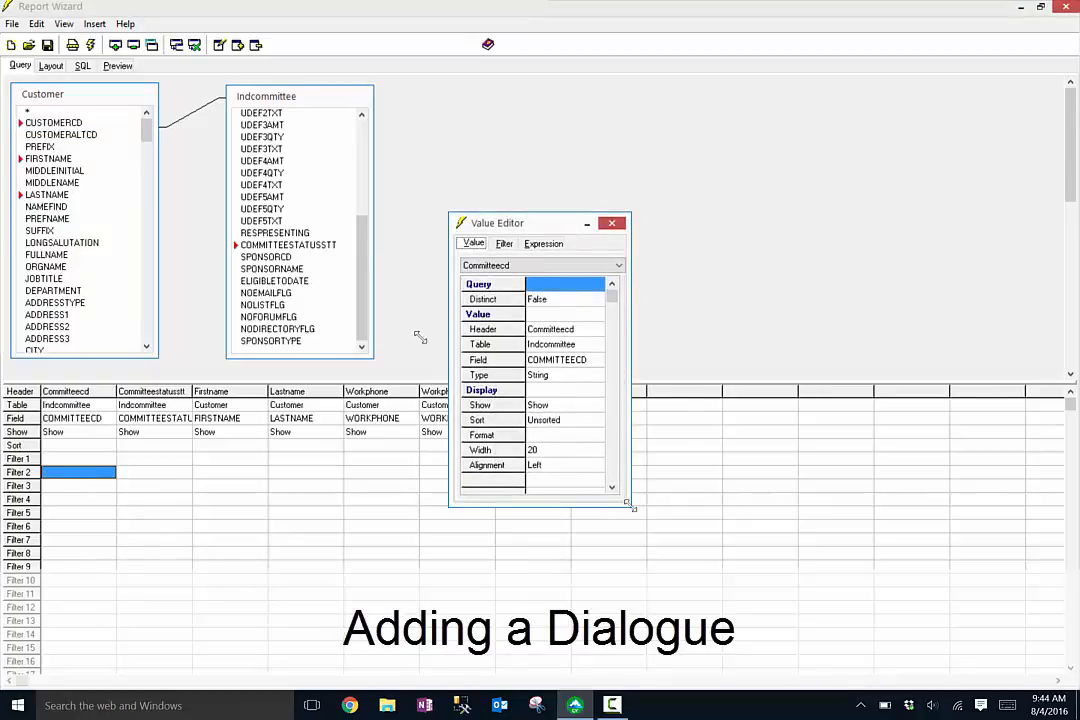
click(504, 243)
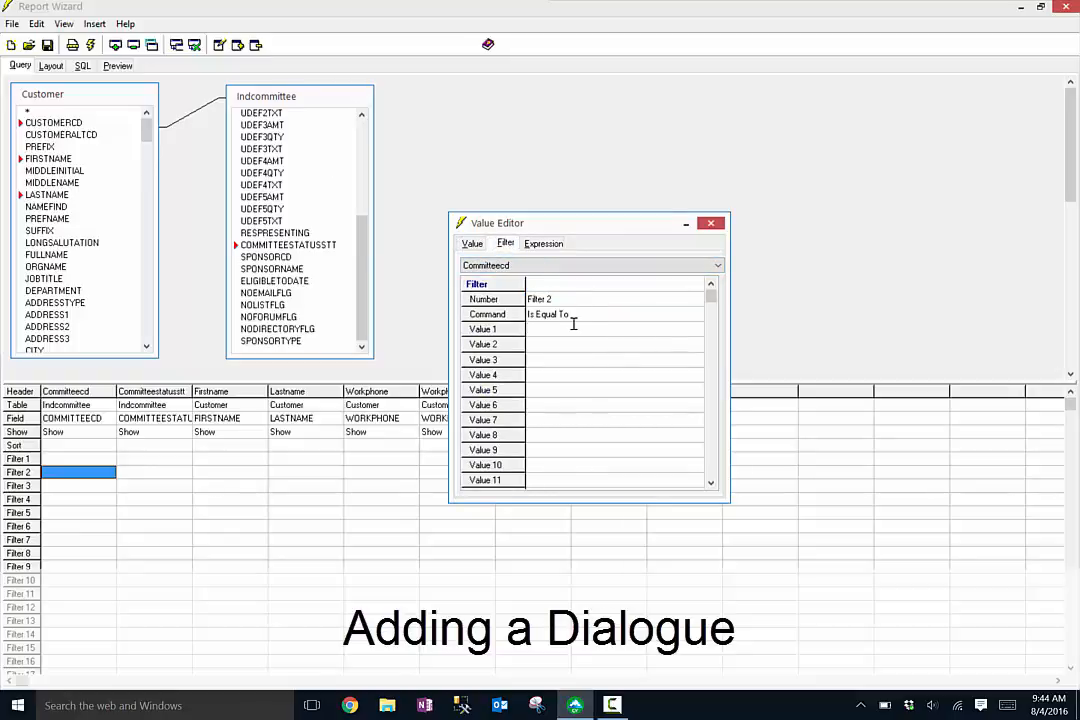
text([COMM)
text(MM)
click(701, 228)
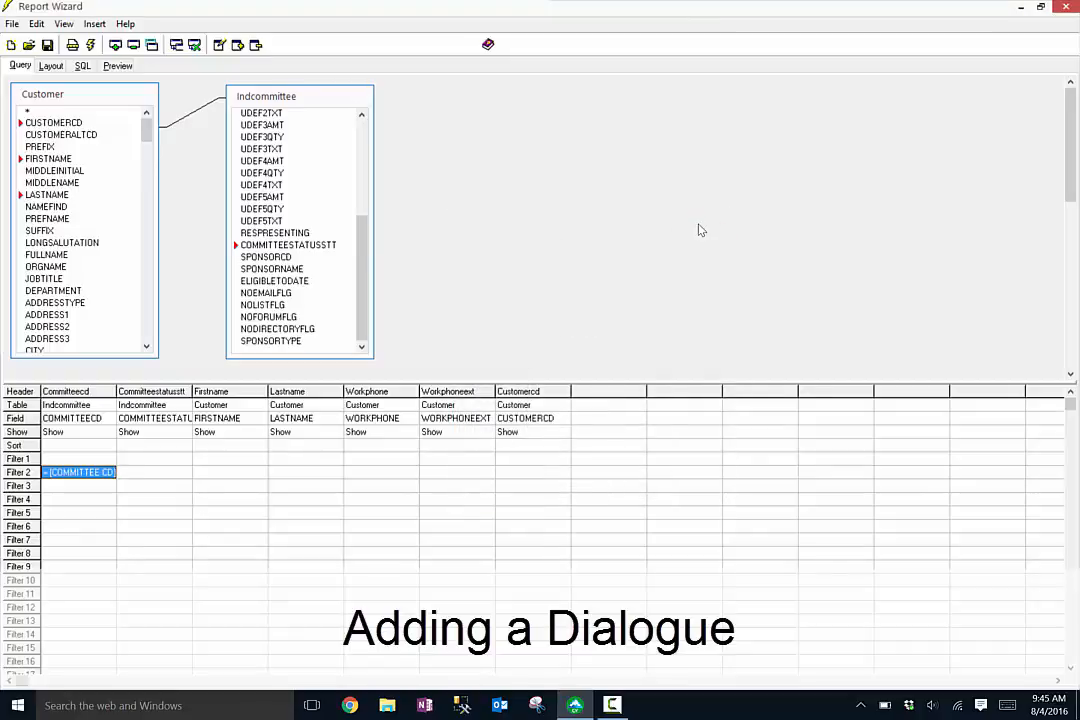
- Preview the report, dismiss the filter values prompt, and return to the query design
click(118, 66)
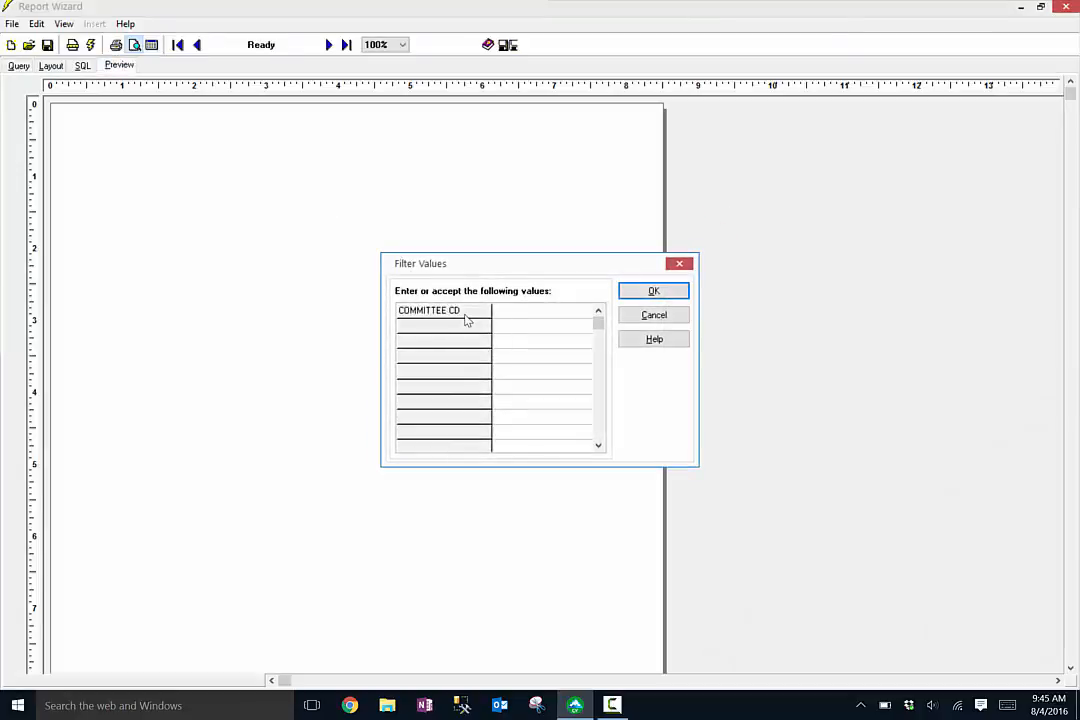
click(681, 264)
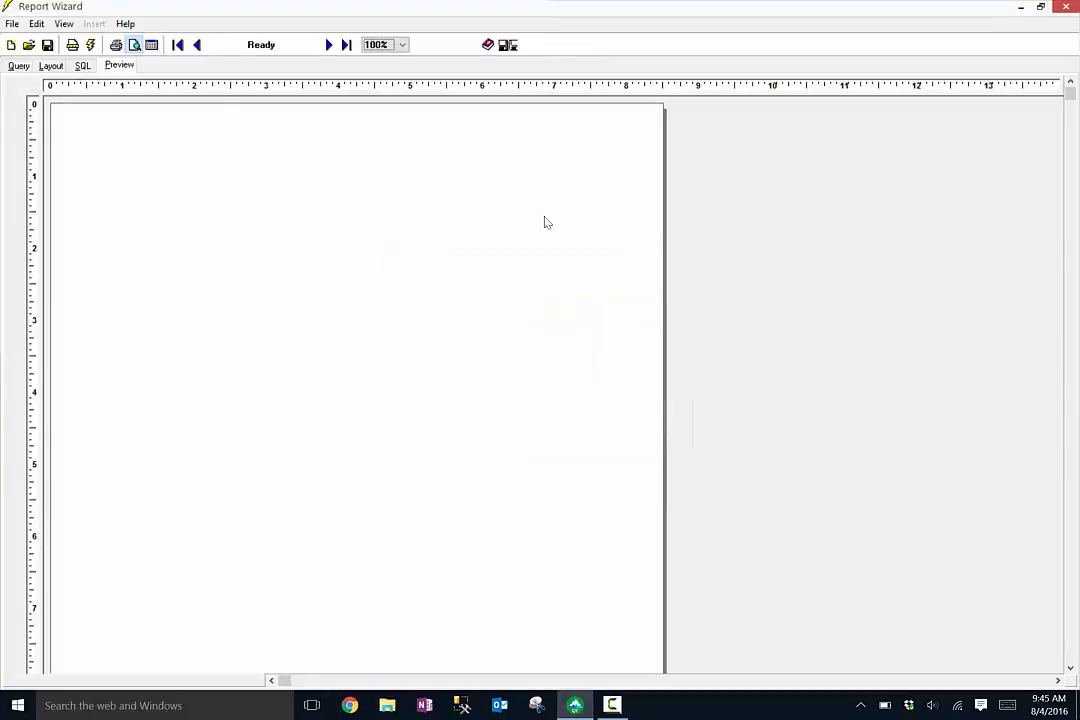
click(20, 66)
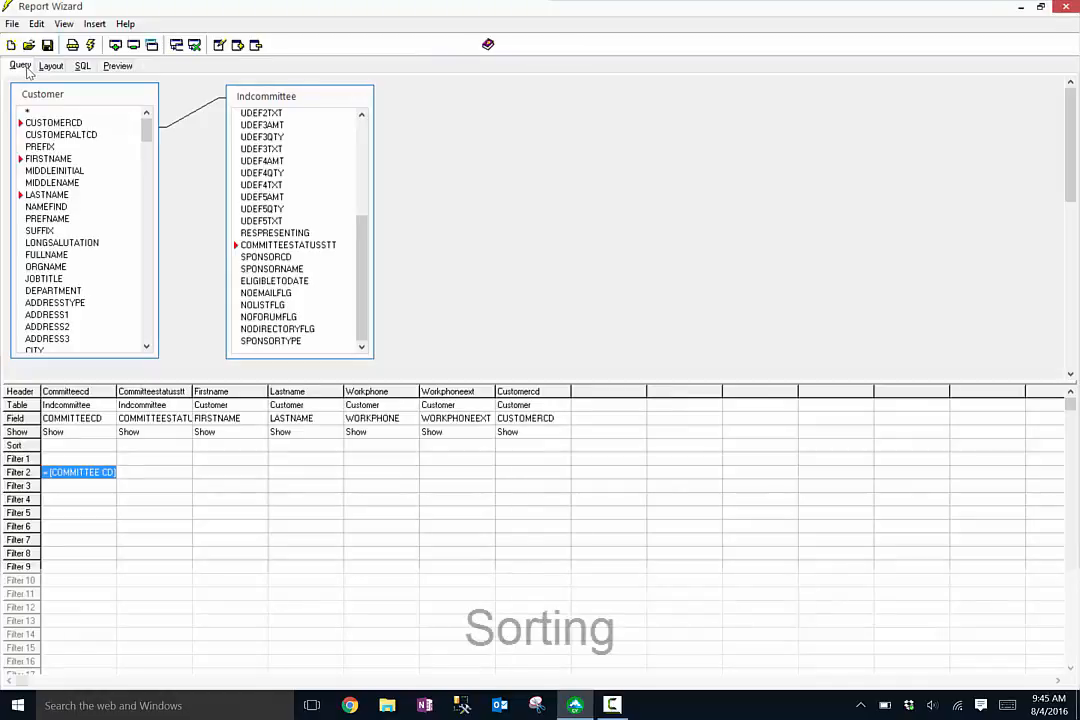
- Set the Lastname column to sort Ascending
double_click(316, 474)
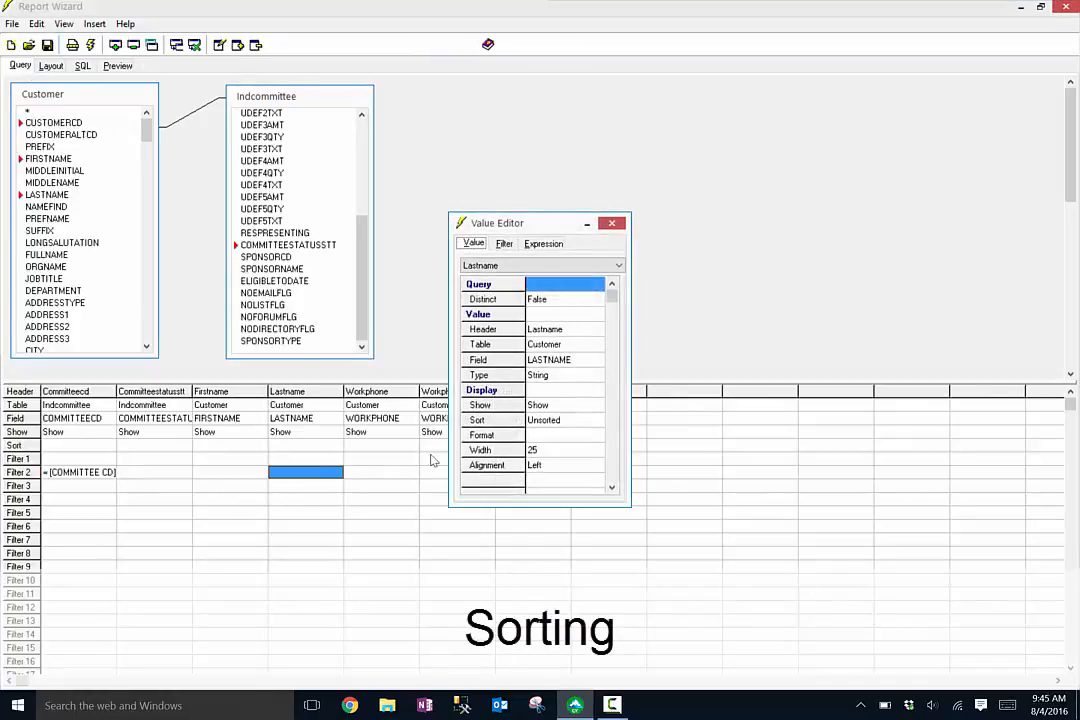
click(584, 421)
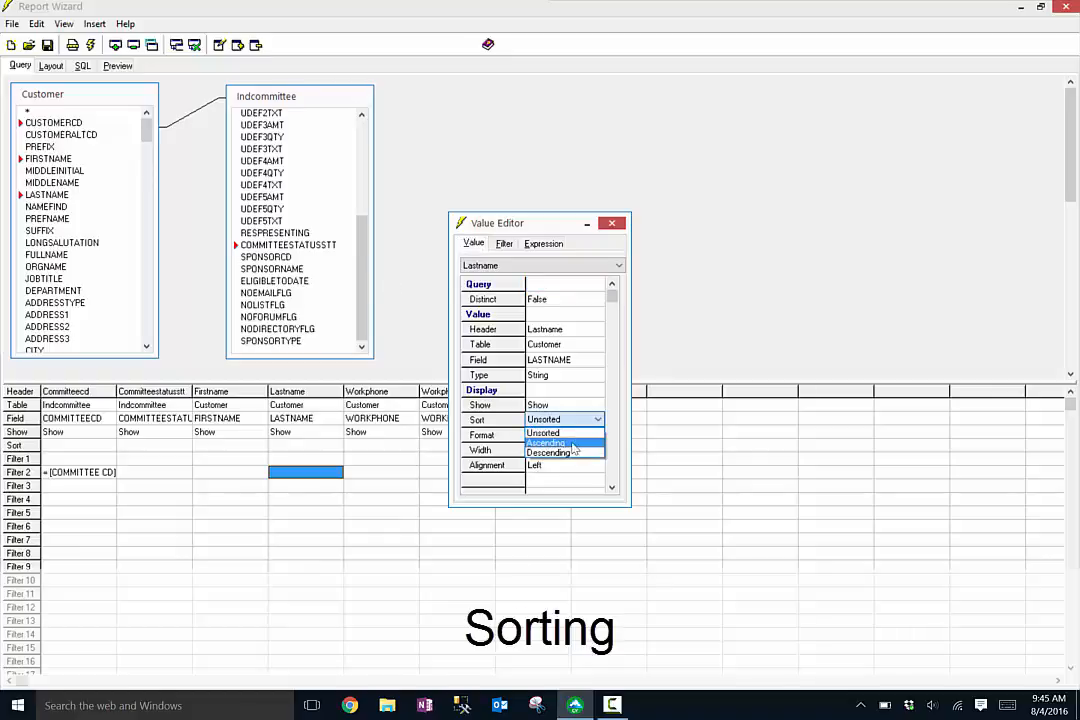
click(575, 443)
click(612, 225)
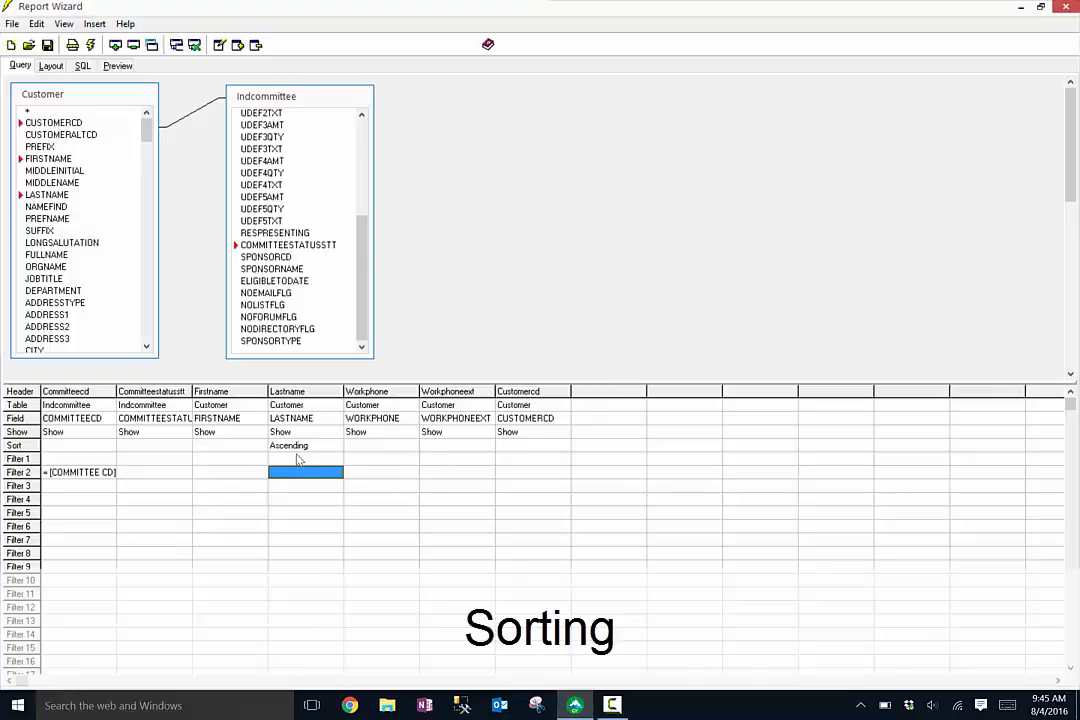
- Set the Committeestatusstt column to sort Ascending
double_click(163, 477)
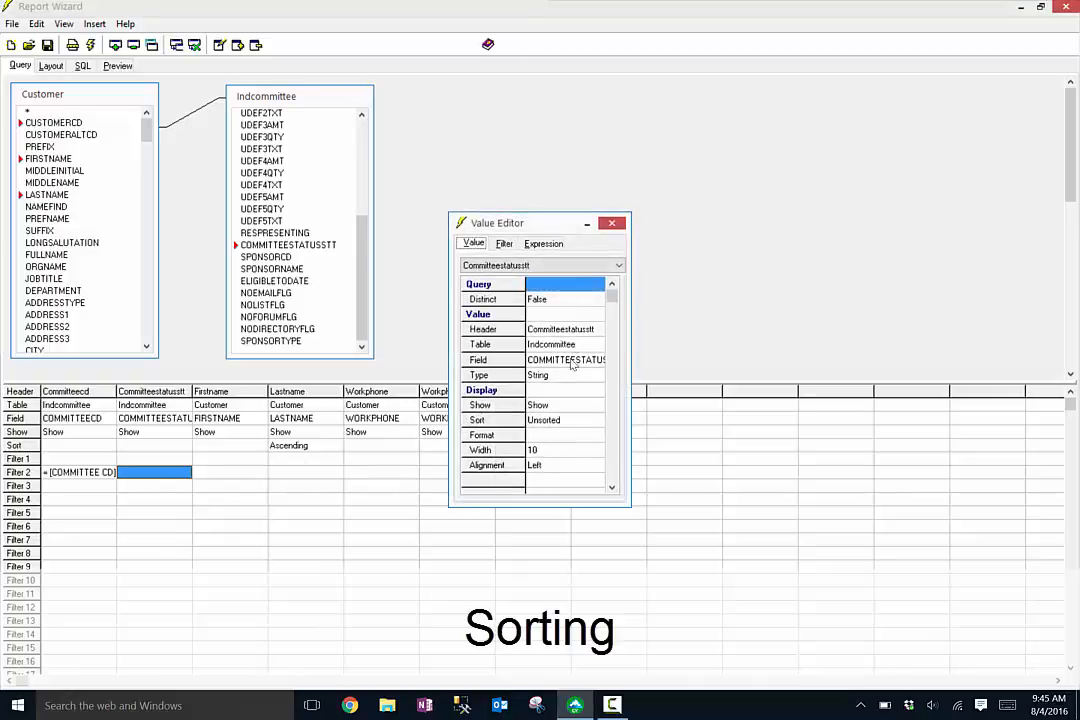
click(547, 442)
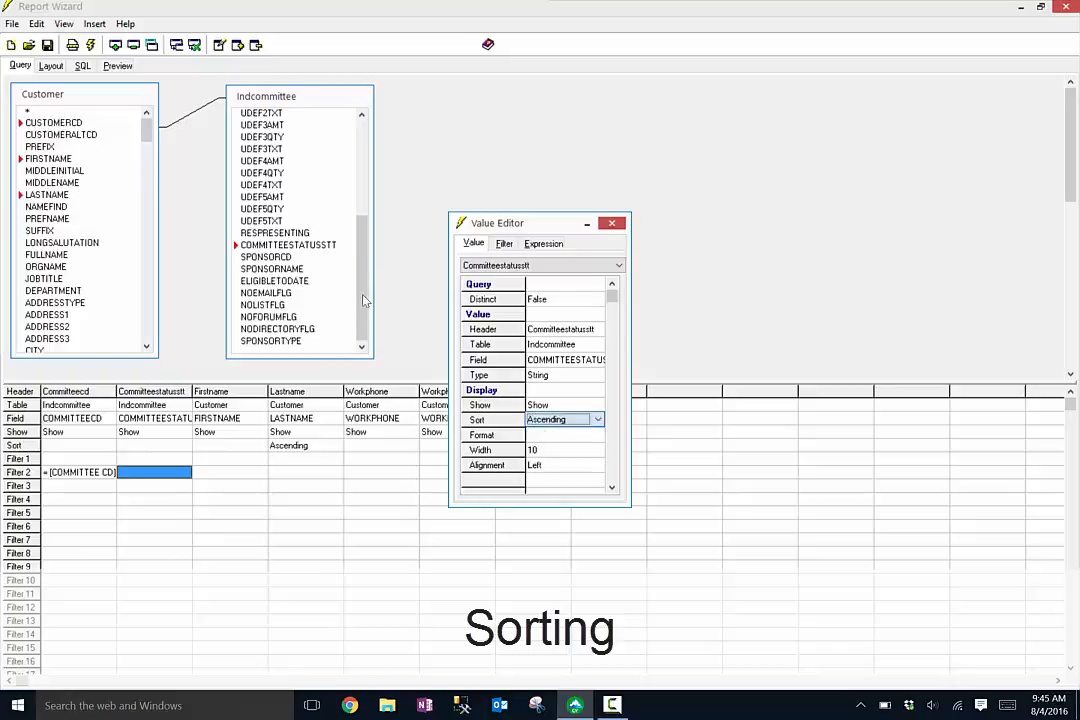
click(611, 223)
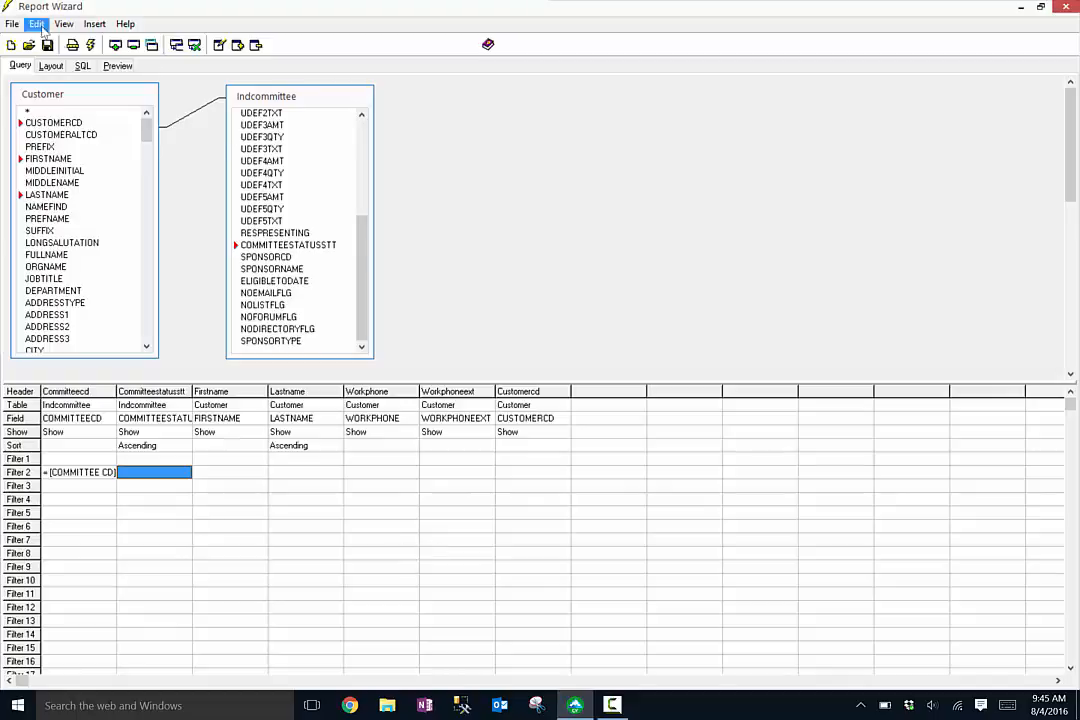
- Preview the report, entering ADVOCACY as the COMMITTEE CD filter value
click(115, 65)
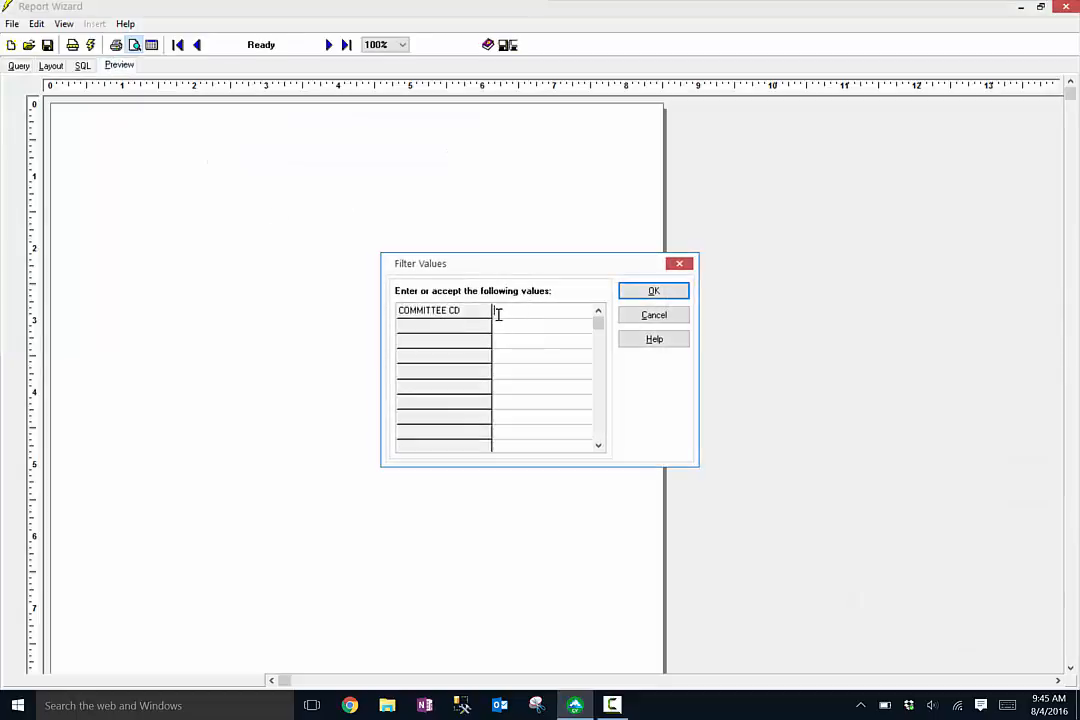
click(498, 315)
text(ADVOCACY)
key(Return)
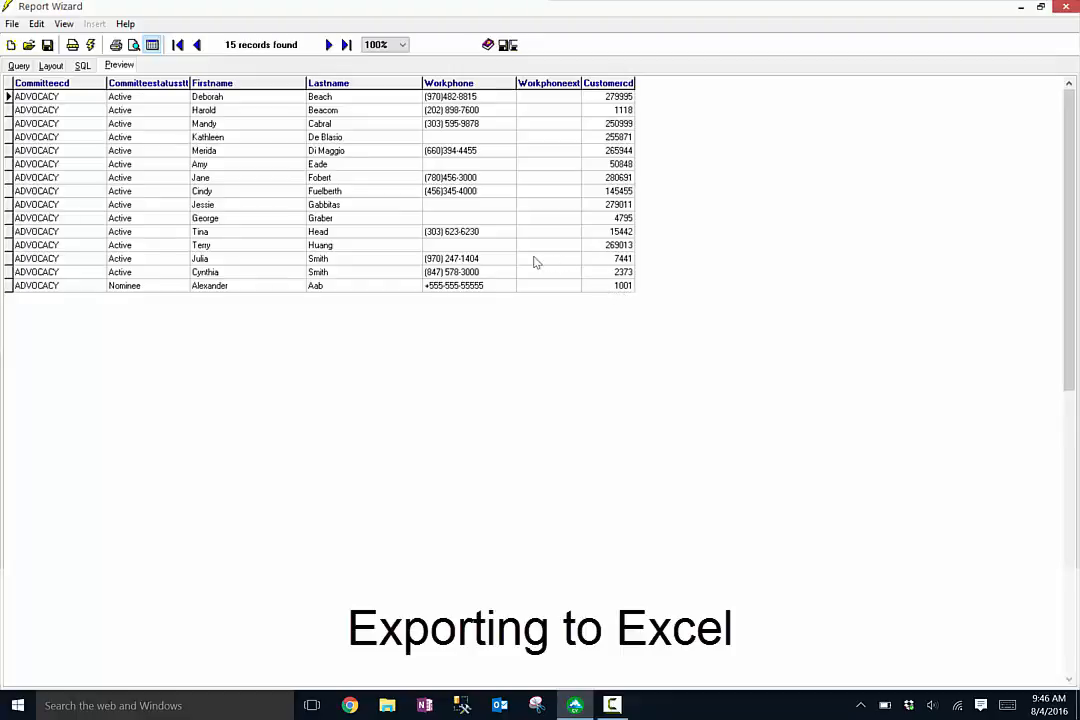
click(511, 47)
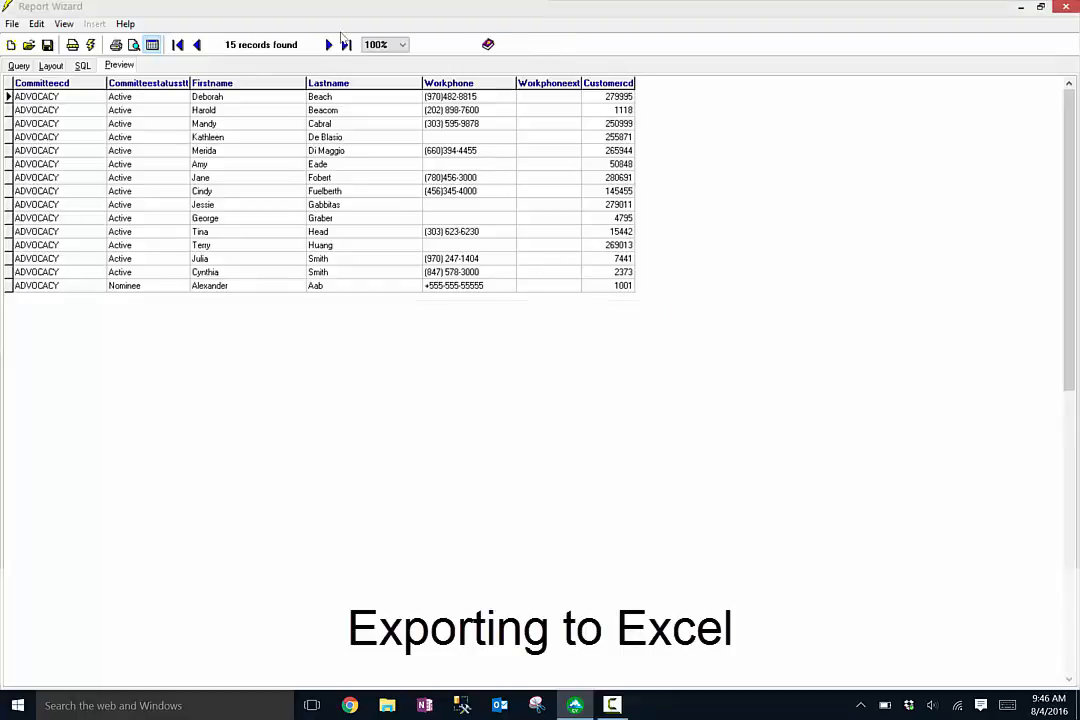
click(580, 351)
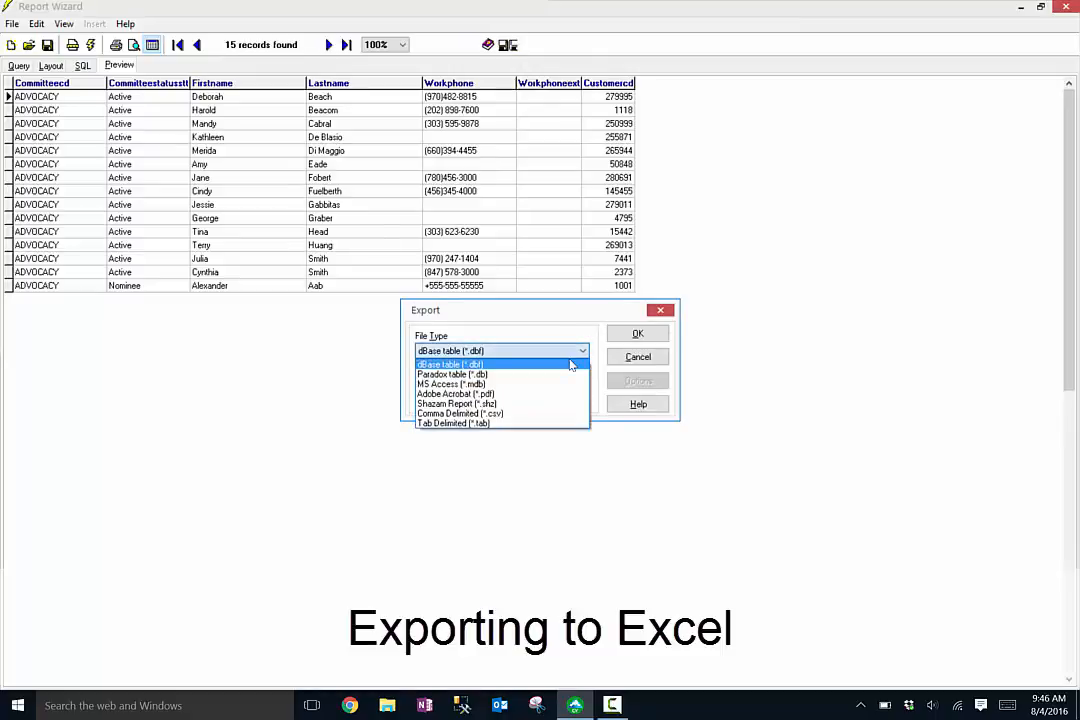
key(Return)
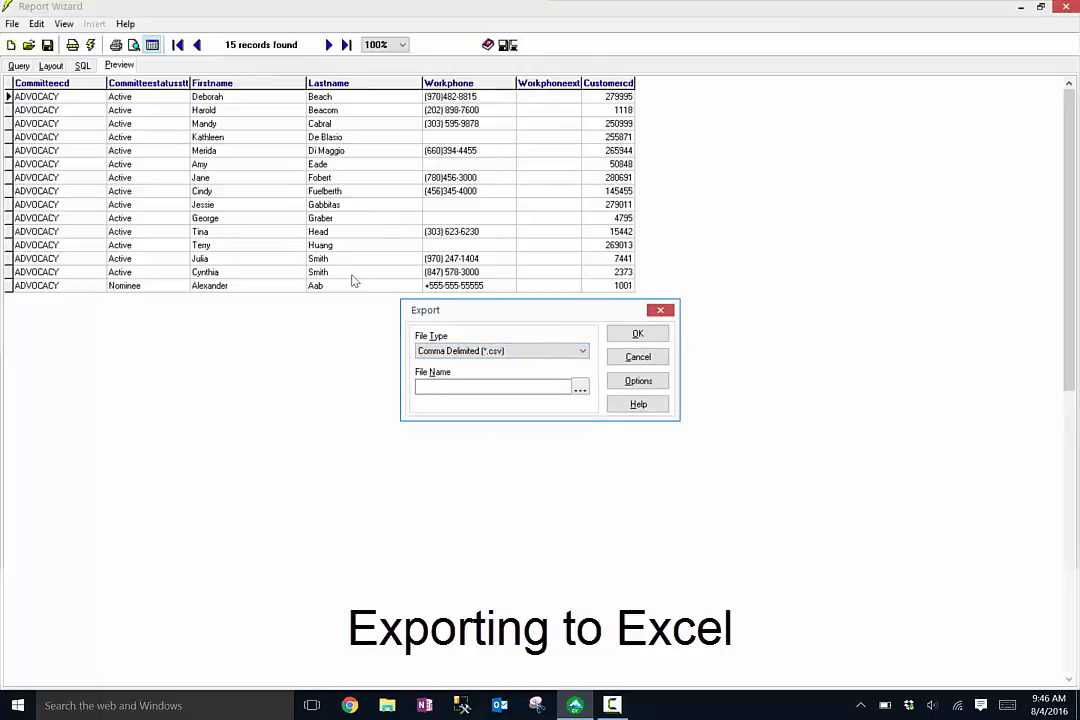
click(660, 310)
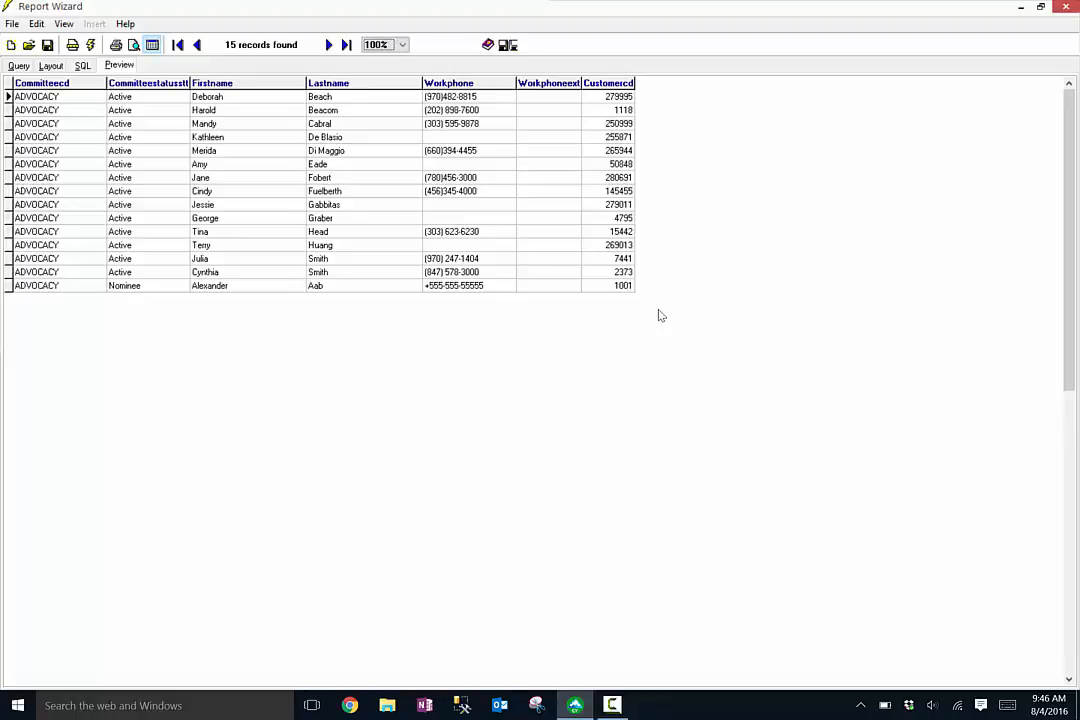
- In the layout, place a label captioned Committee Phone List in the report header
click(46, 65)
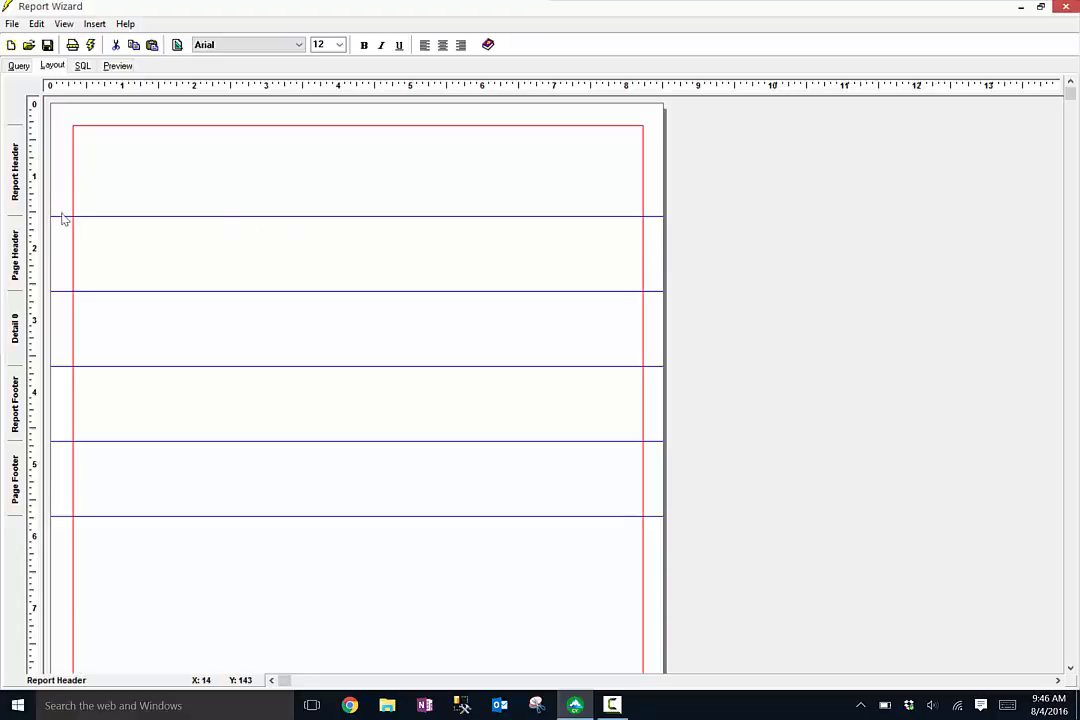
right_click(277, 145)
click(333, 152)
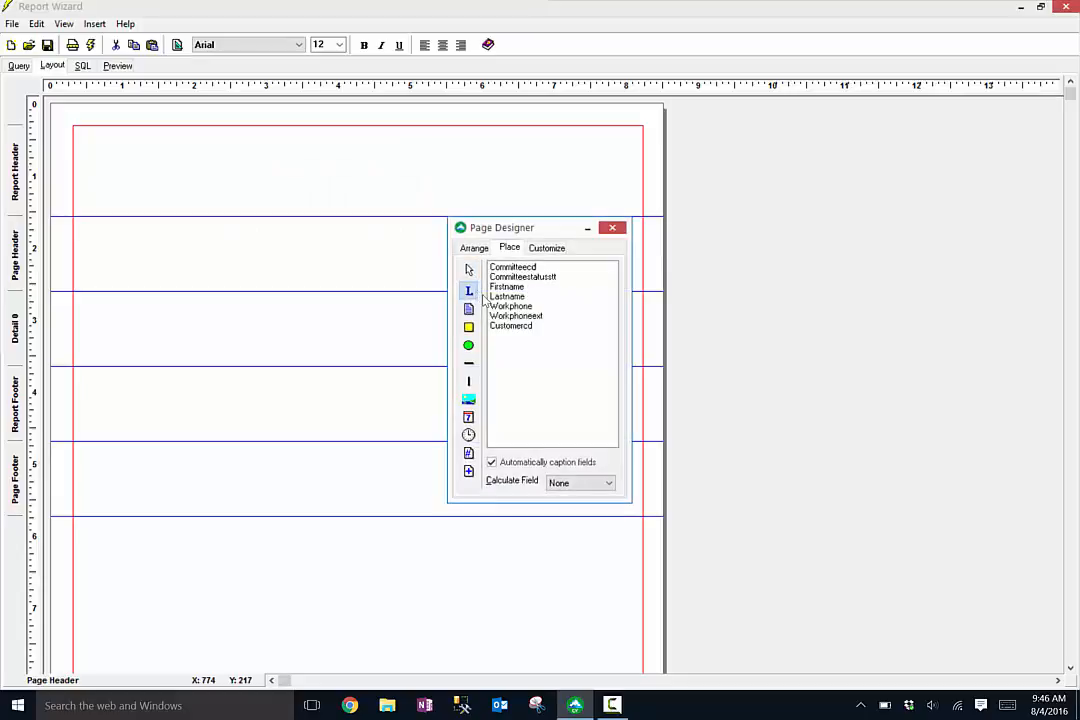
click(333, 156)
right_click(345, 156)
click(422, 198)
click(576, 308)
key(BackSpace)
key(BackSpace)
key(BackSpace)
key(BackSpace)
key(BackSpace)
key(BackSpace)
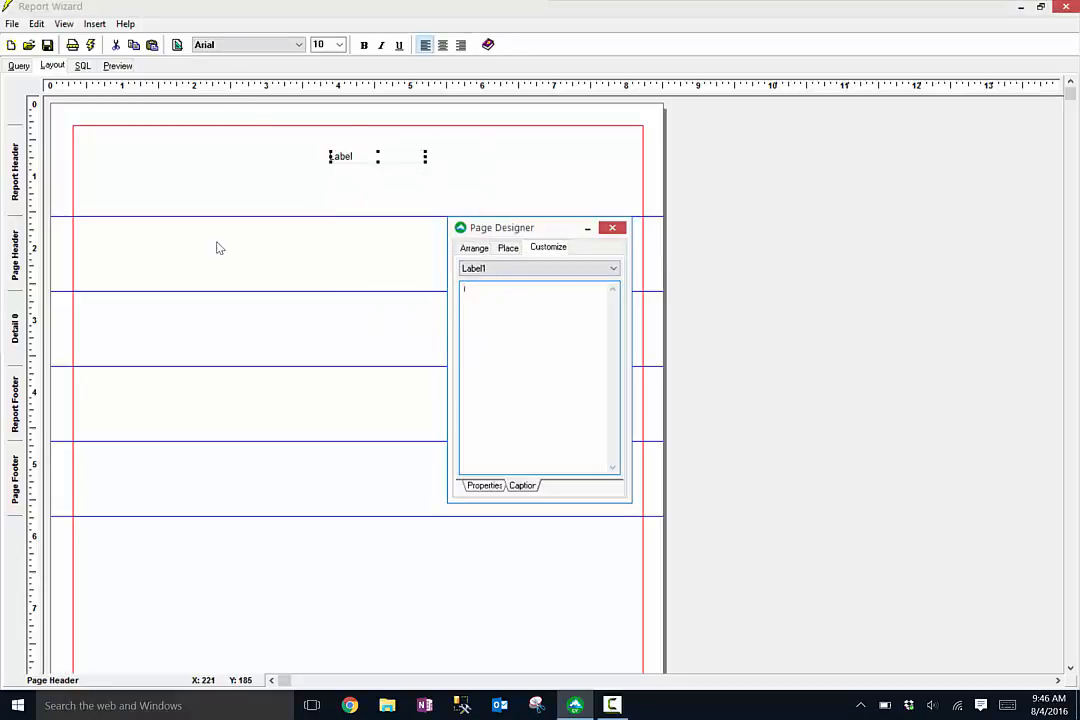
text(Committee Phone List)
click(609, 228)
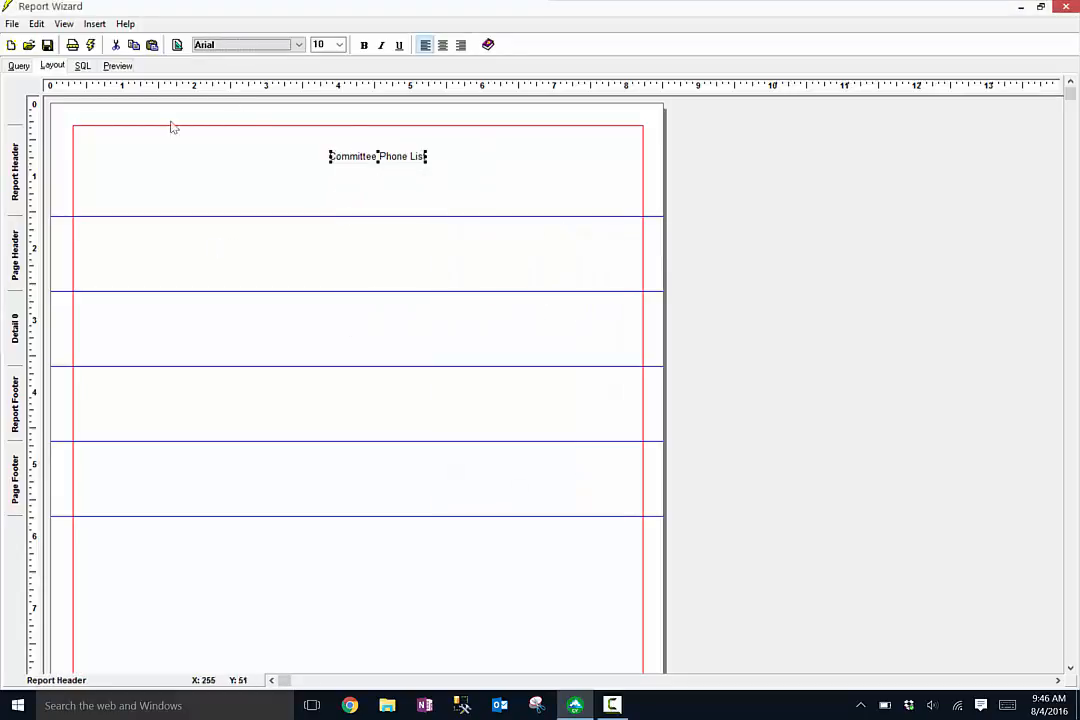
- Make the title label bold and shrink the report header to just below it
click(364, 46)
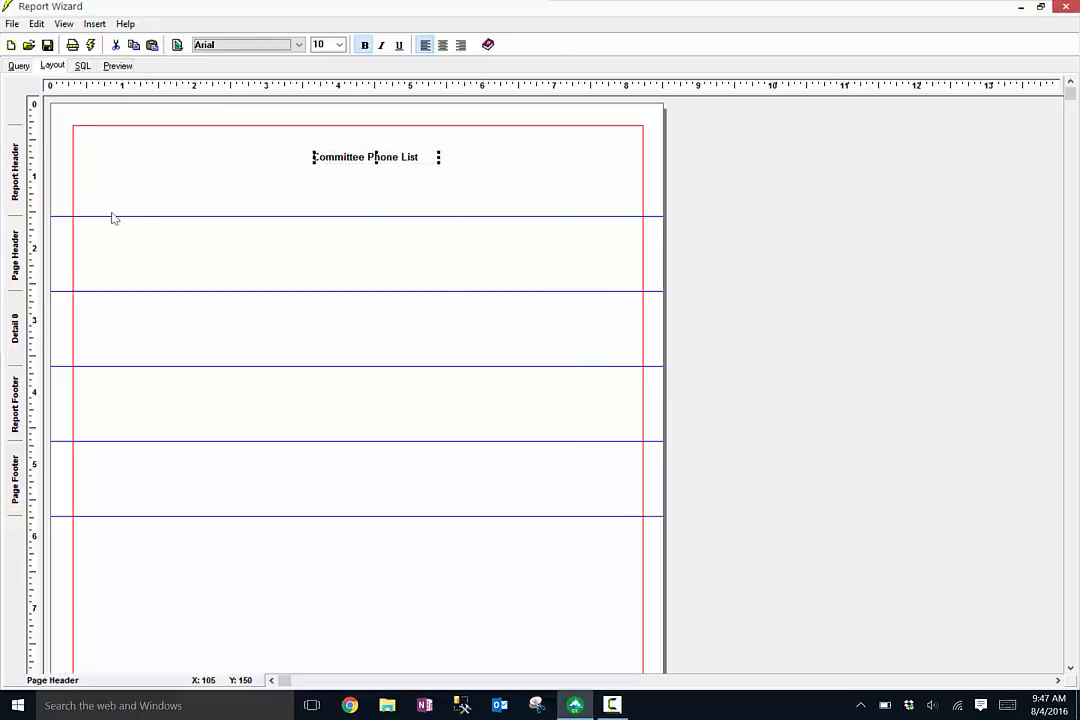
drag(101, 215, 70, 108)
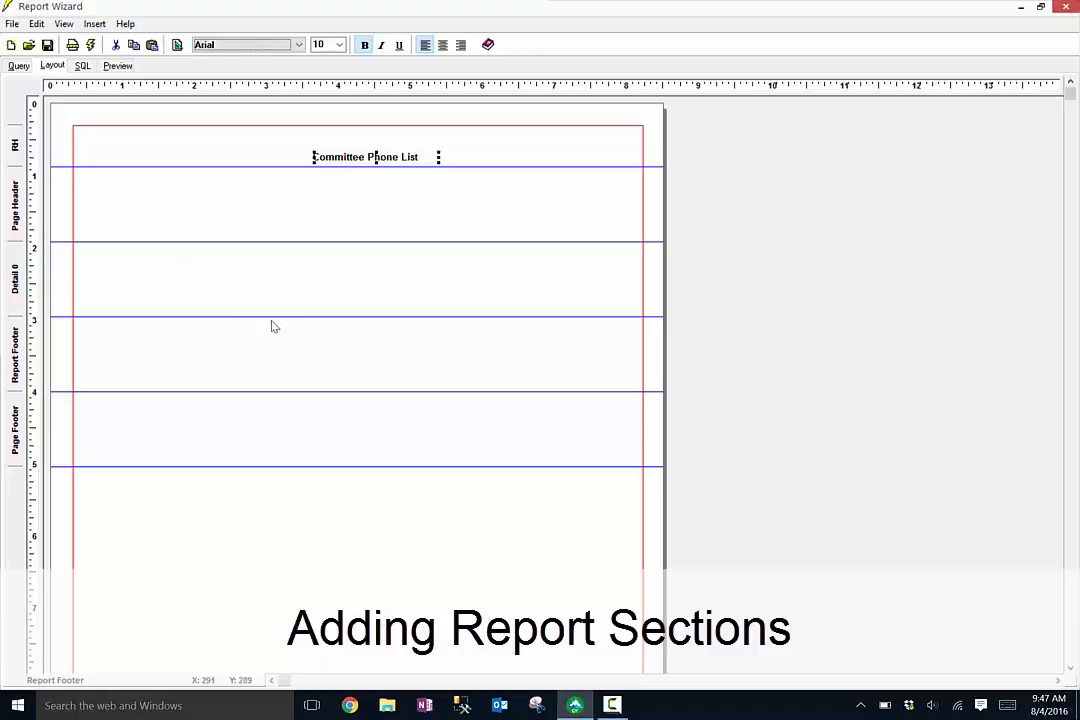
- Delete the Page Footer and Page Header sections from the report
right_click(259, 266)
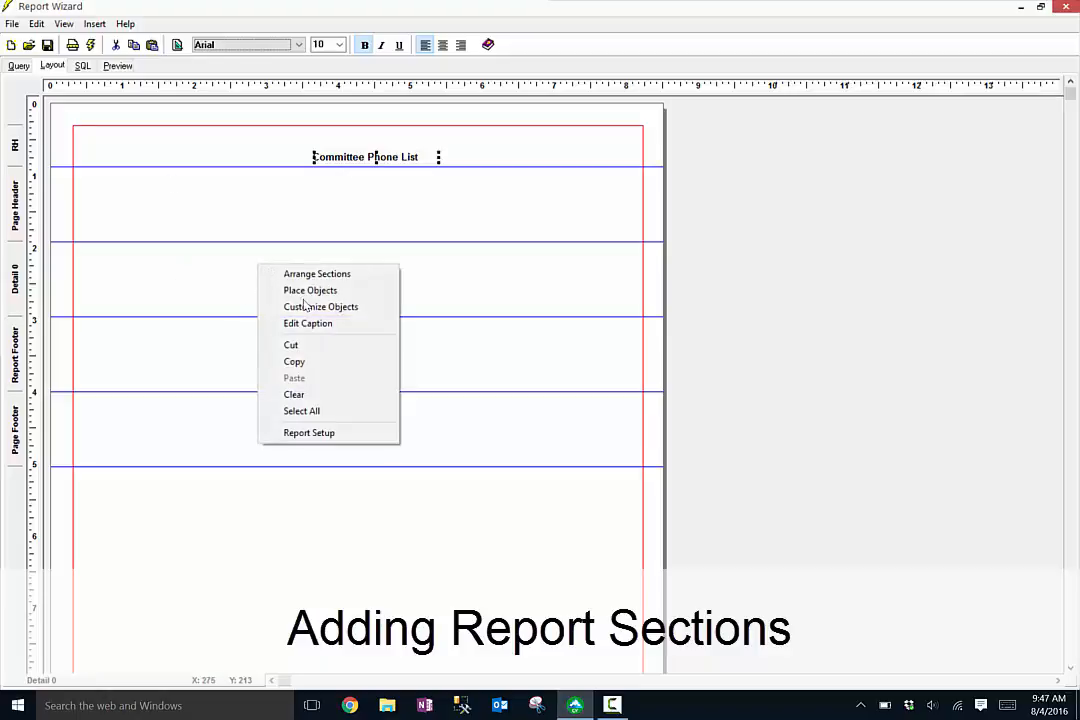
click(317, 274)
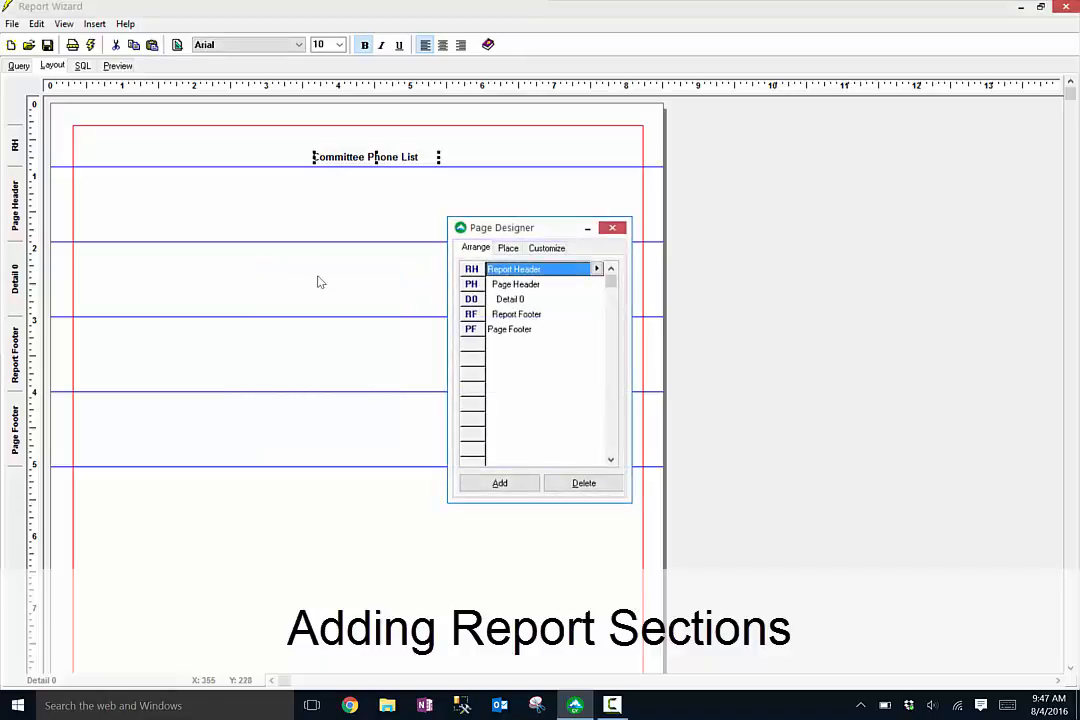
click(528, 336)
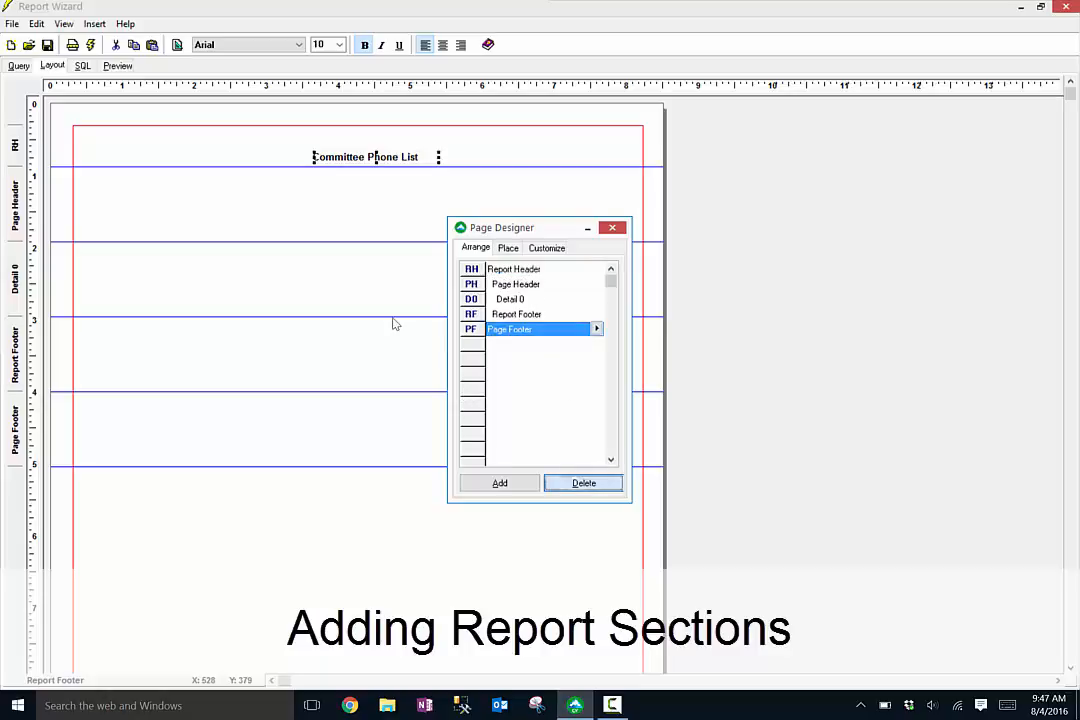
click(512, 388)
click(518, 286)
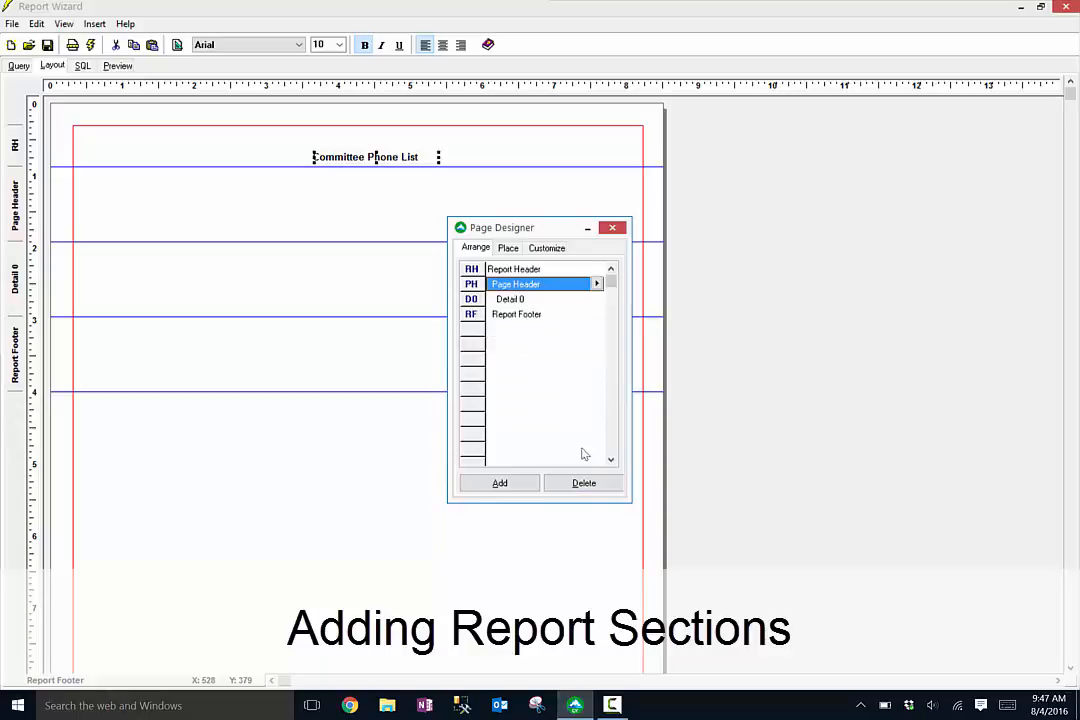
click(584, 484)
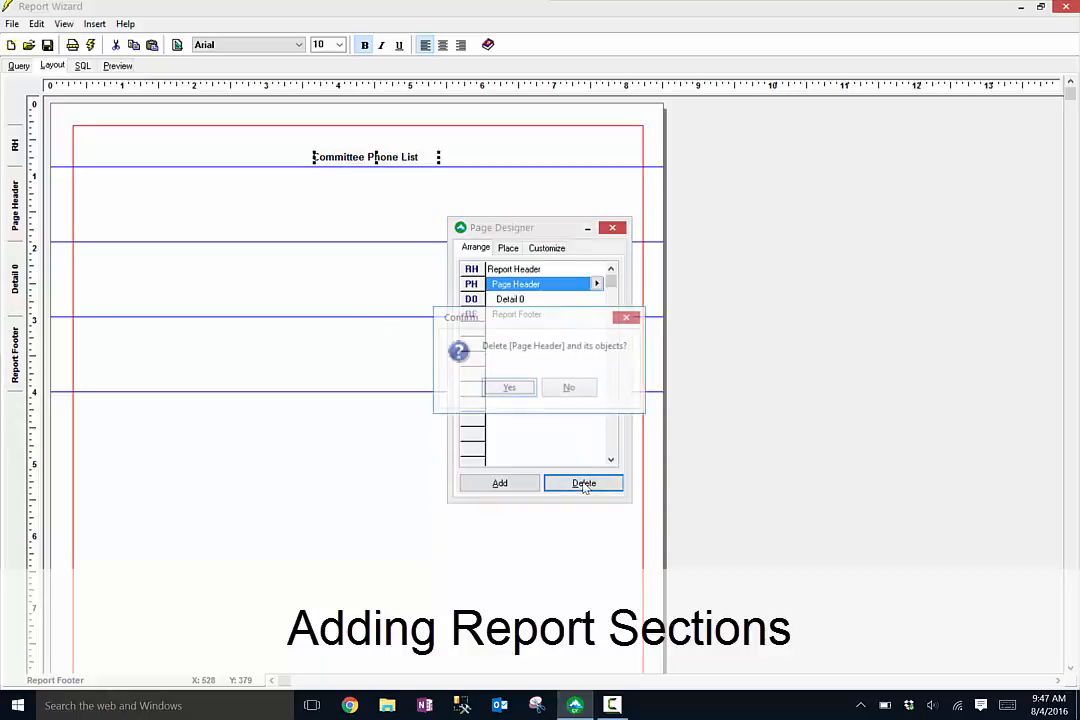
click(510, 389)
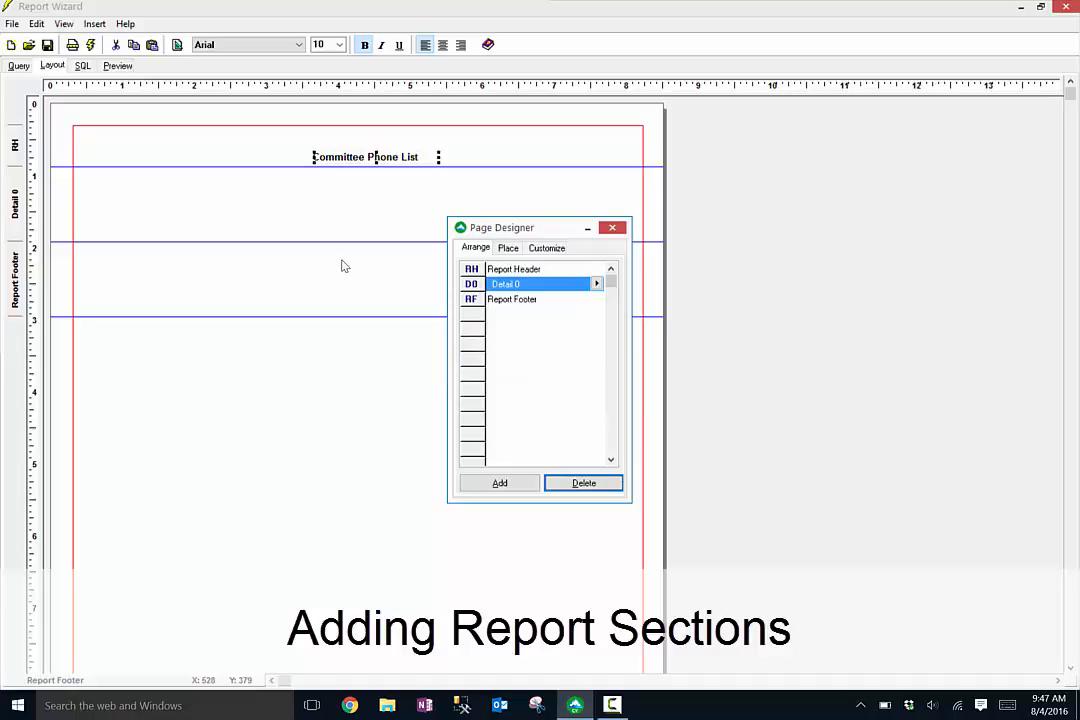
- Add a group header and group footer grouped on the Committeestatusstt field
click(493, 483)
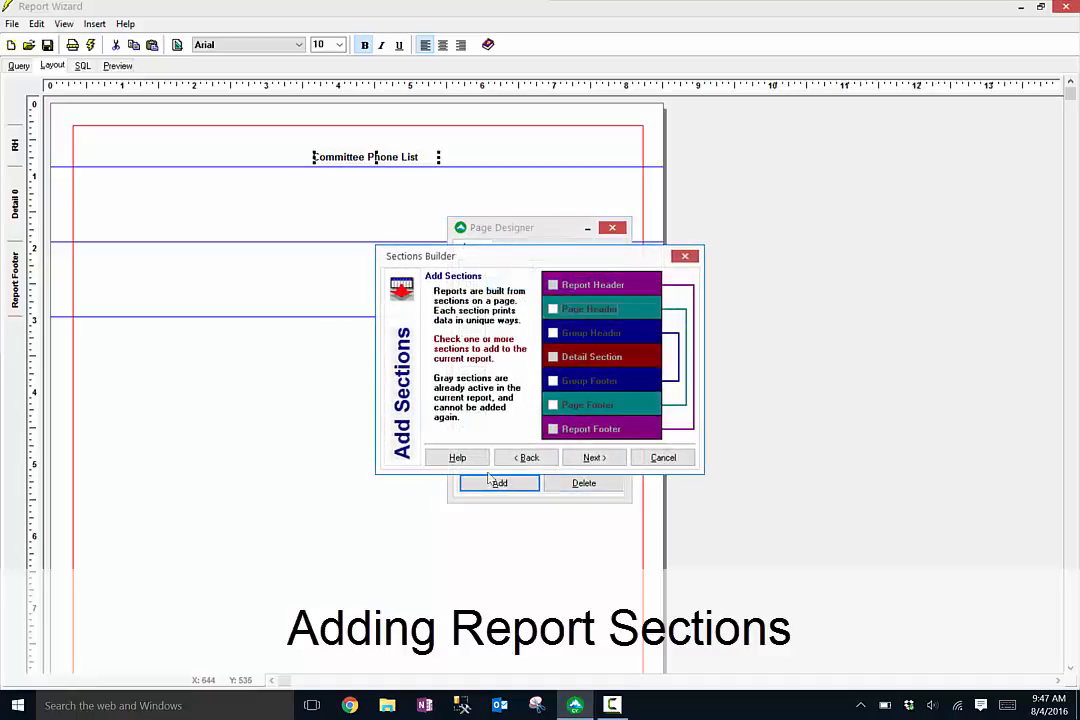
click(553, 333)
click(553, 381)
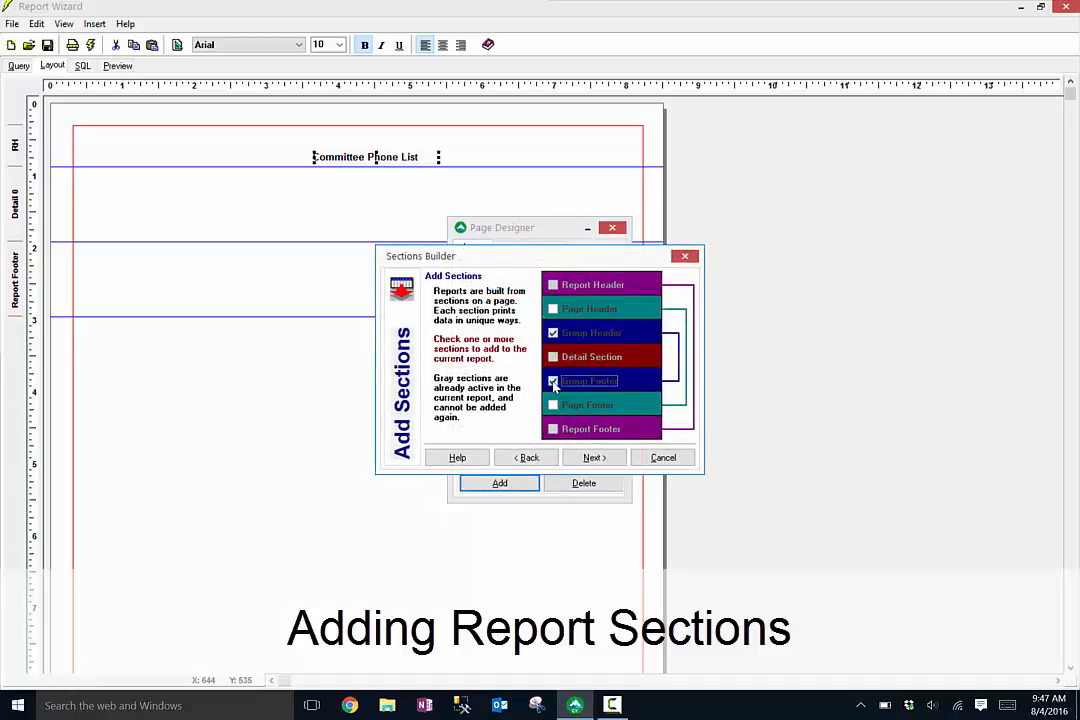
click(590, 456)
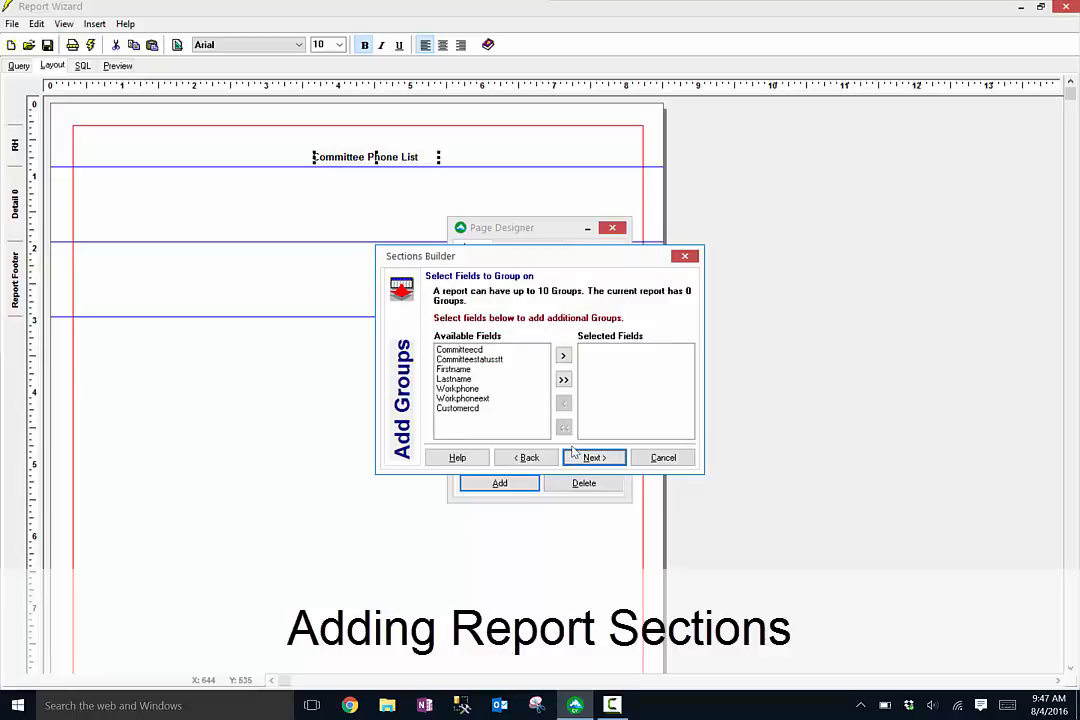
click(500, 360)
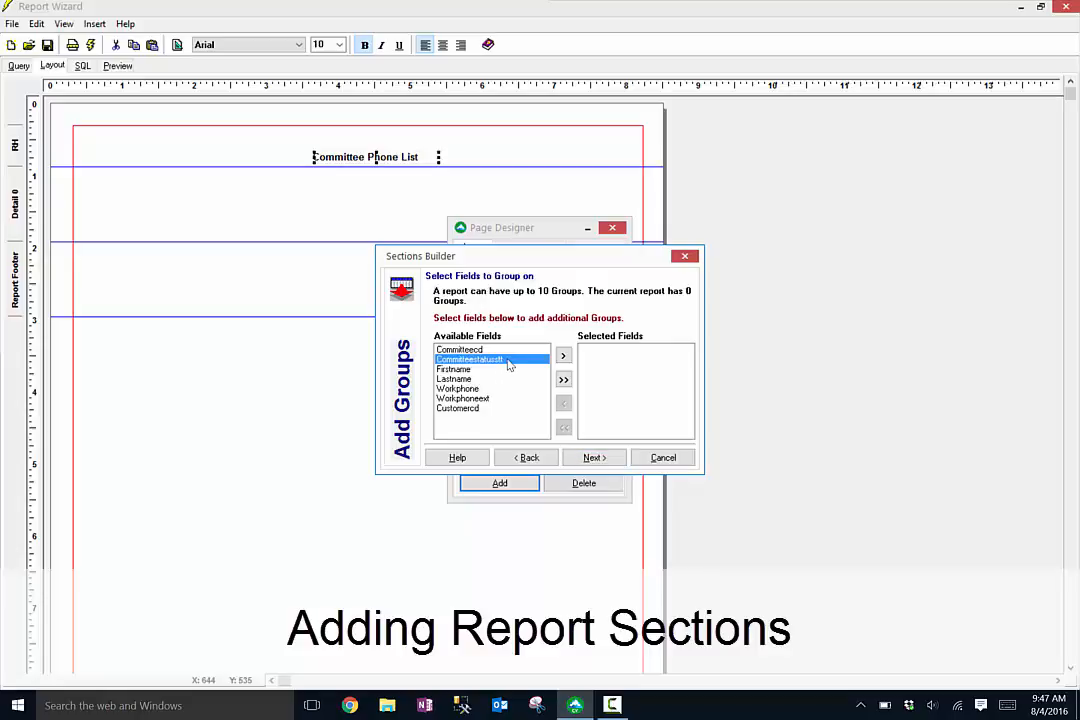
click(564, 356)
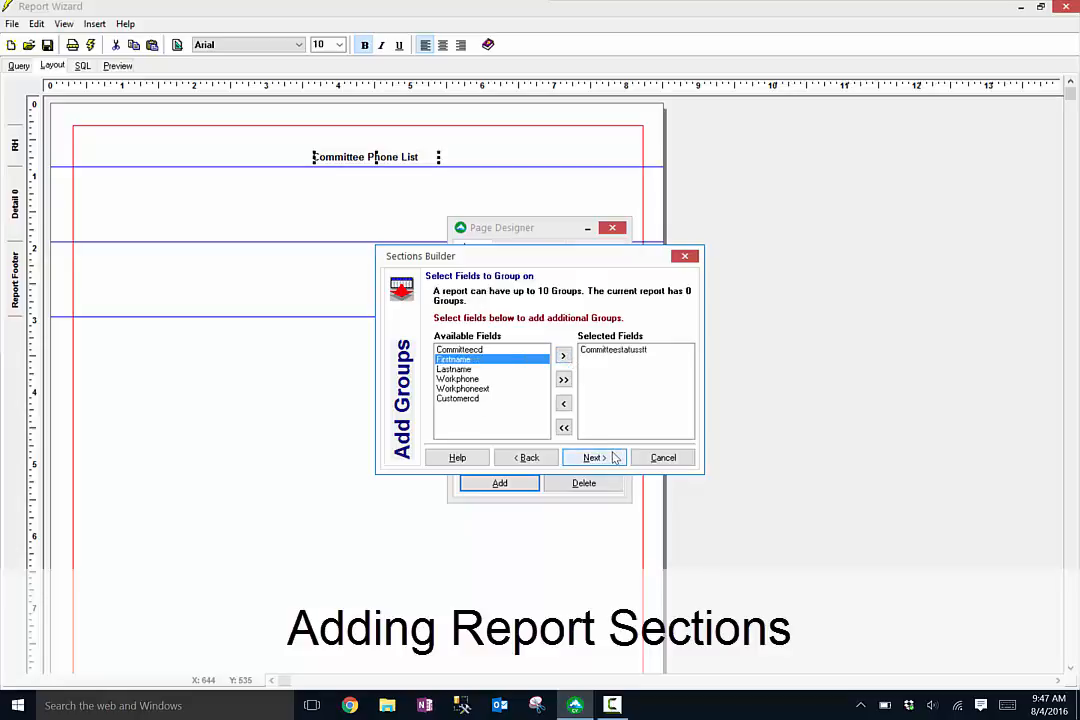
click(614, 458)
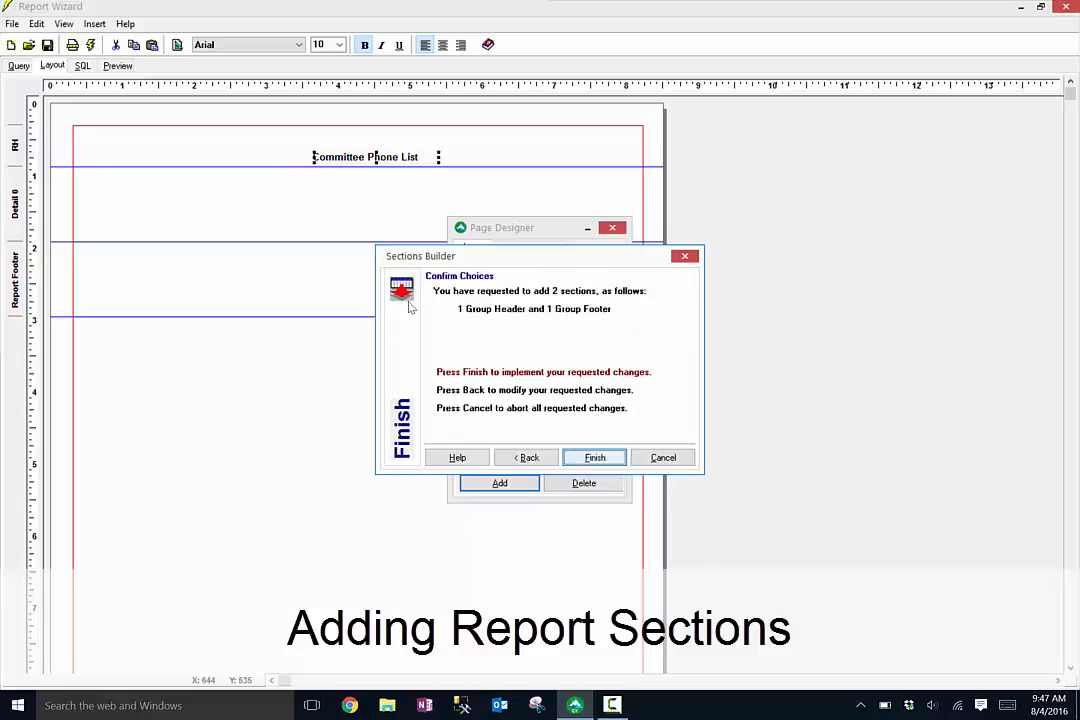
click(612, 458)
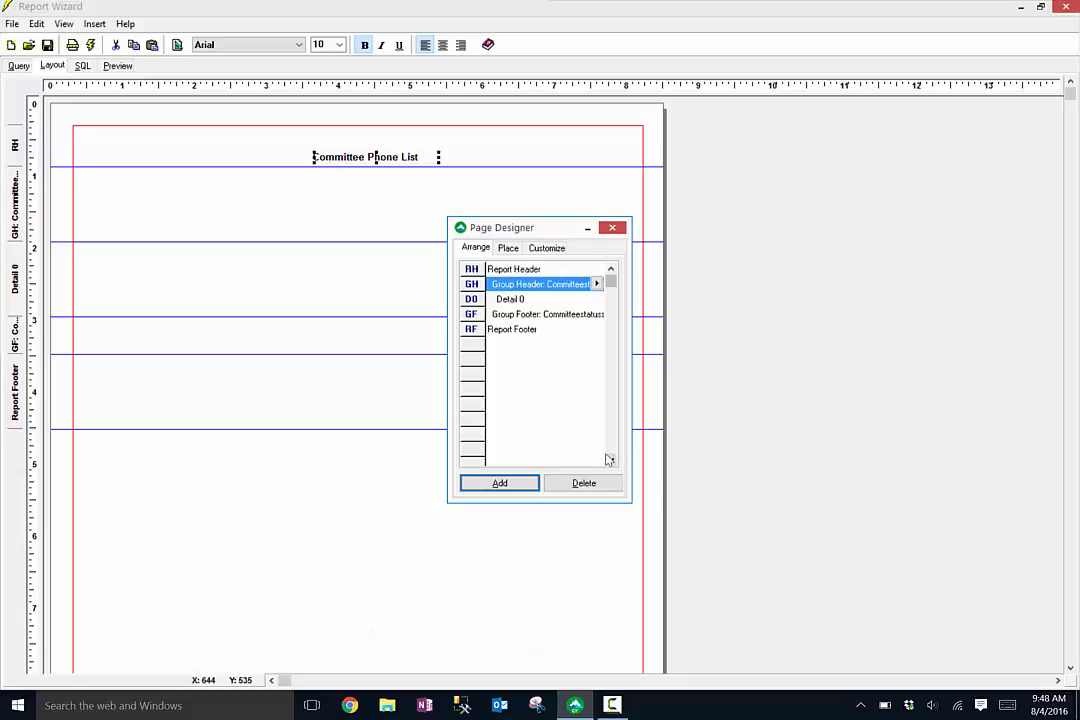
- Shrink the new group header section to a narrow band
click(611, 228)
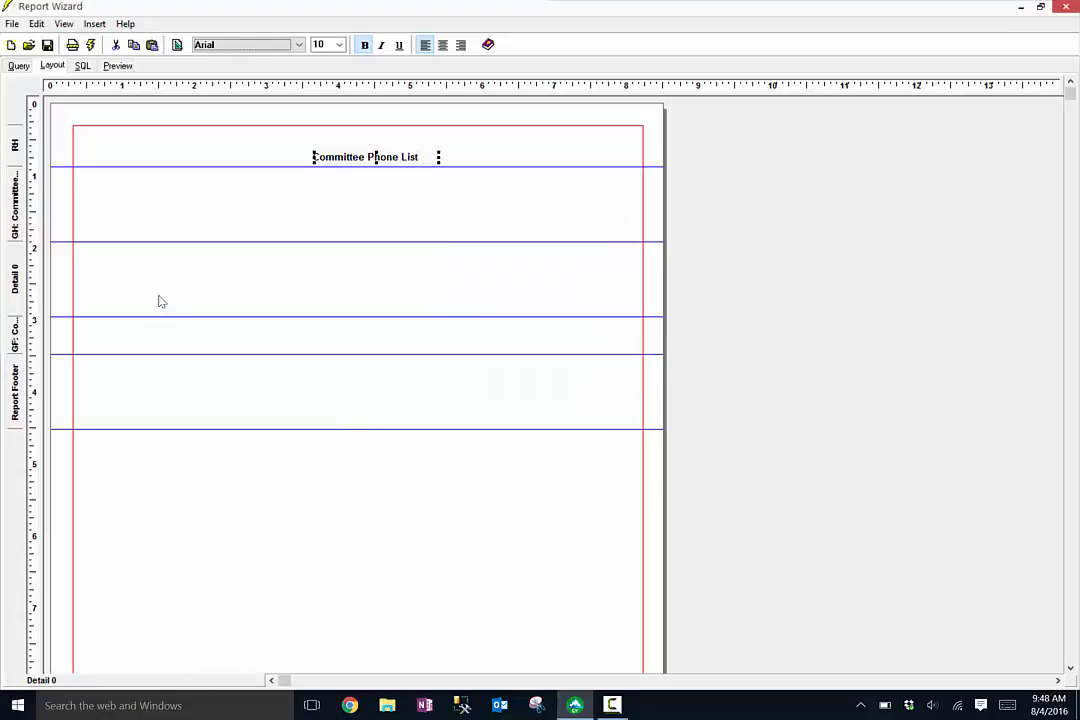
click(74, 248)
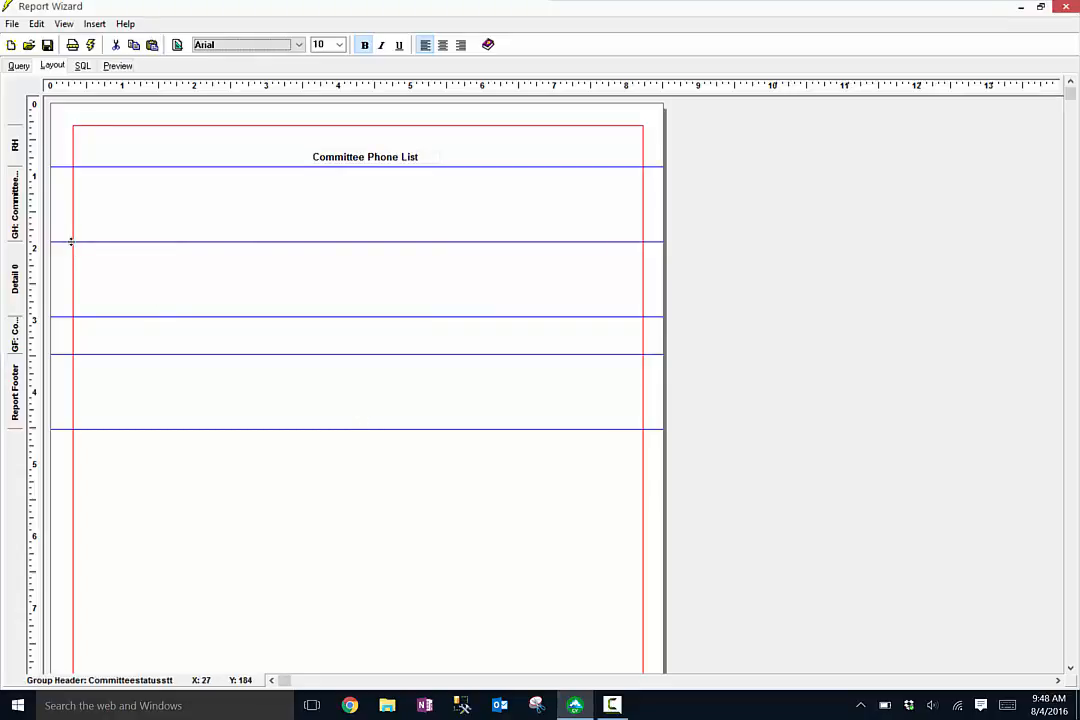
drag(70, 241, 53, 205)
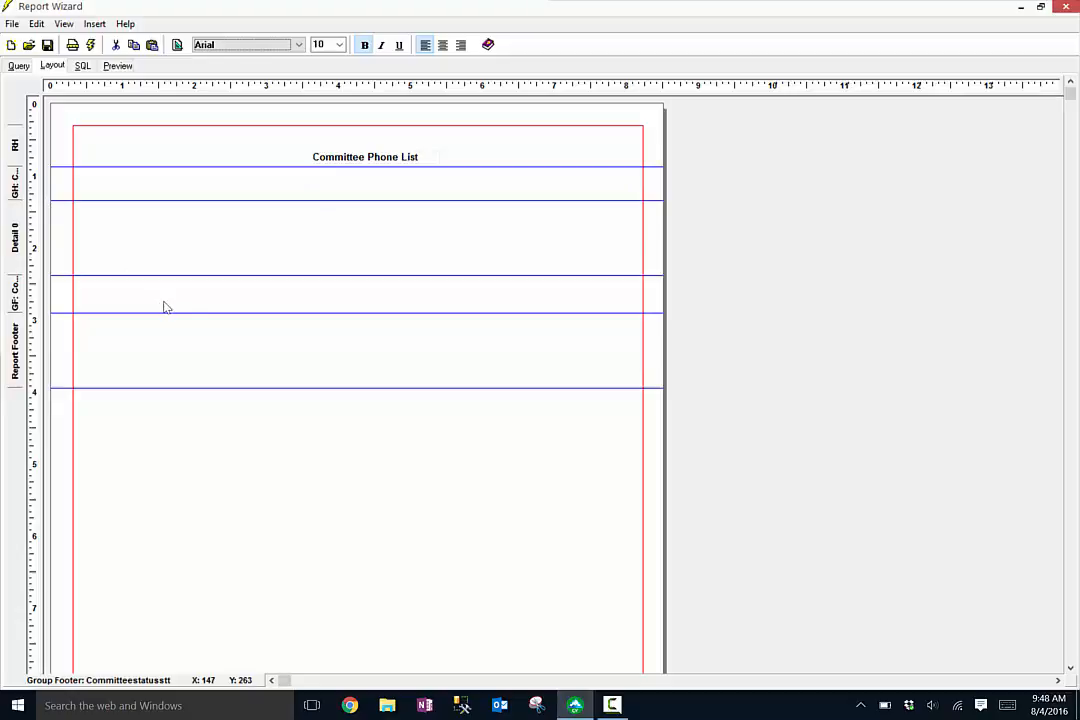
- Place the Firstname, Lastname and Workphone fields with captions side by side at the top of the detail section
right_click(211, 232)
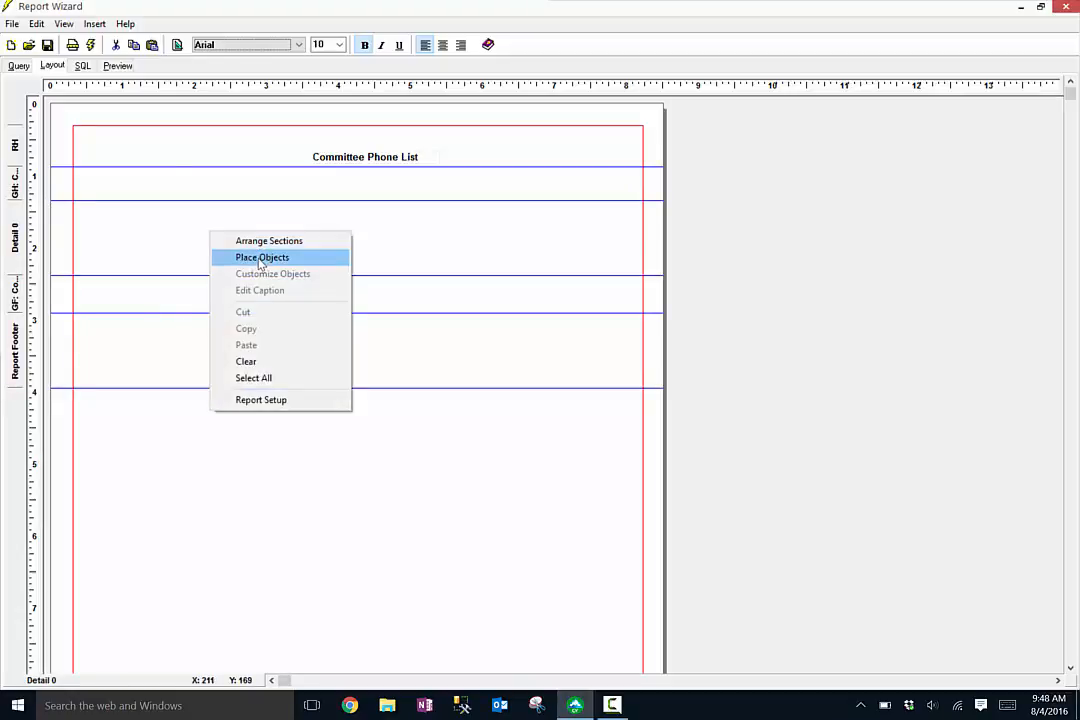
click(260, 258)
click(506, 286)
click(151, 208)
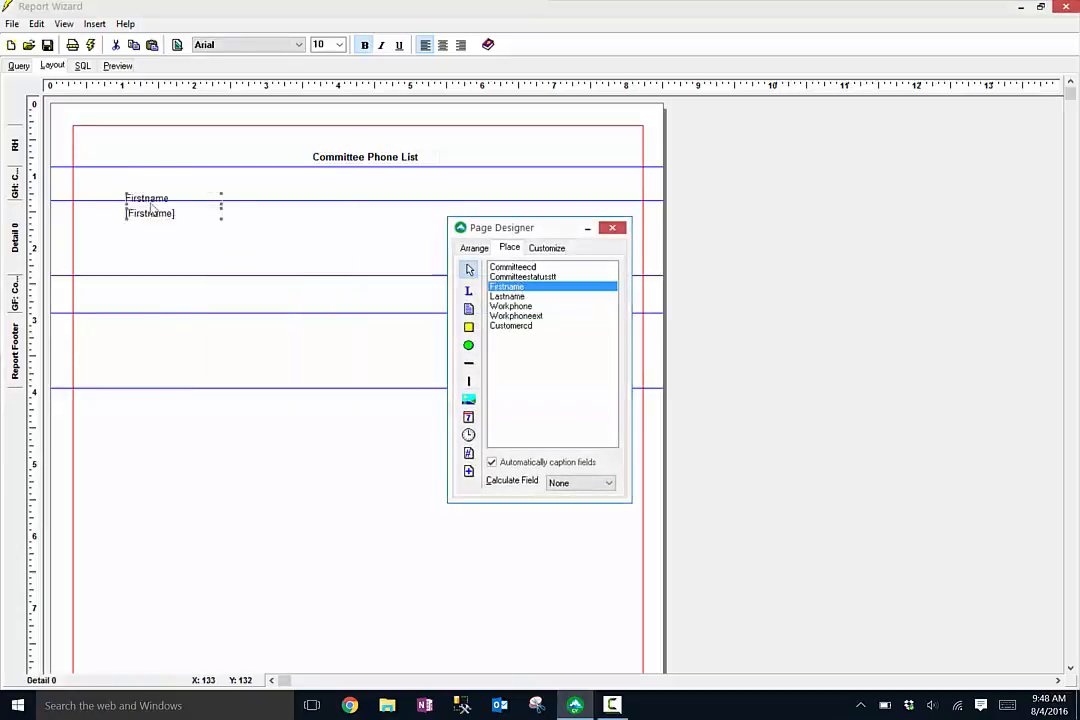
click(506, 296)
click(205, 218)
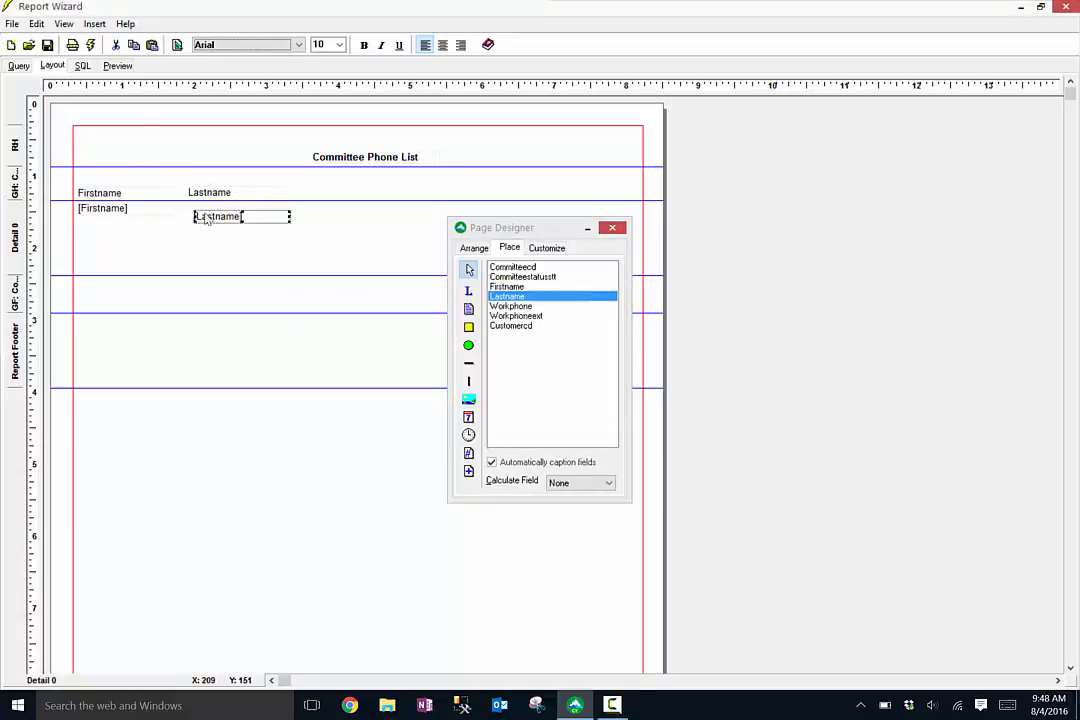
drag(207, 218, 200, 211)
drag(489, 232, 762, 178)
click(786, 252)
click(340, 212)
drag(358, 210, 334, 202)
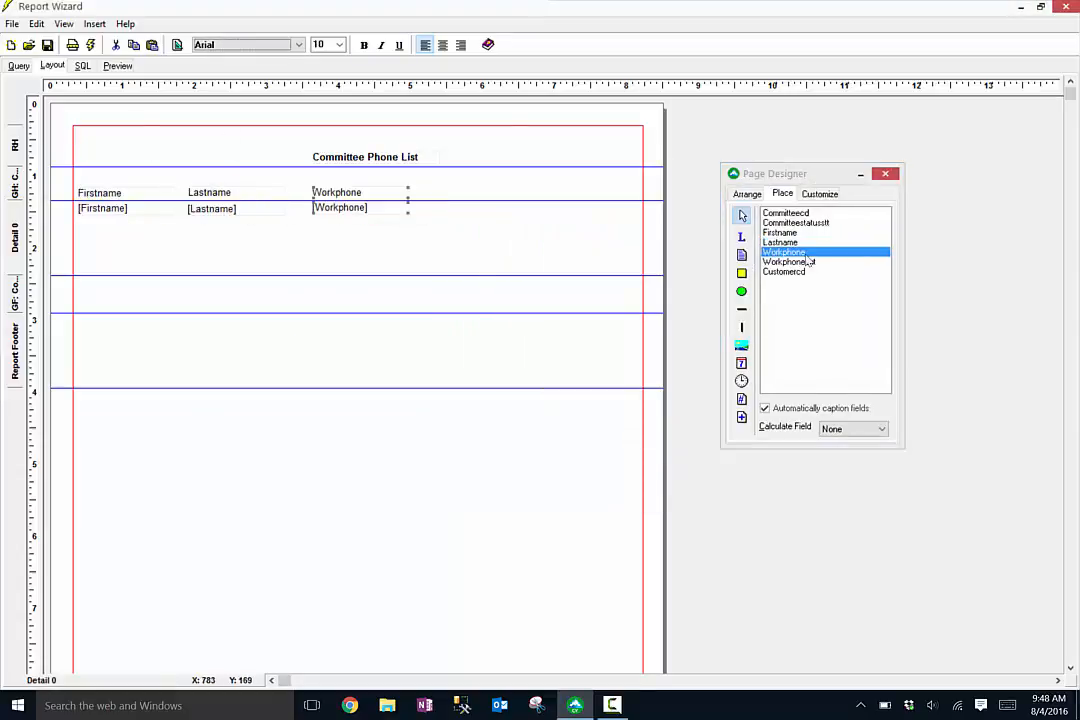
- Place the Workphoneext field with its caption beside Workphone in the detail section
click(808, 261)
click(488, 210)
drag(490, 208, 450, 207)
- Place the Committeestatusstt field with its caption in the group header and arrange them at the right side
click(796, 222)
click(567, 203)
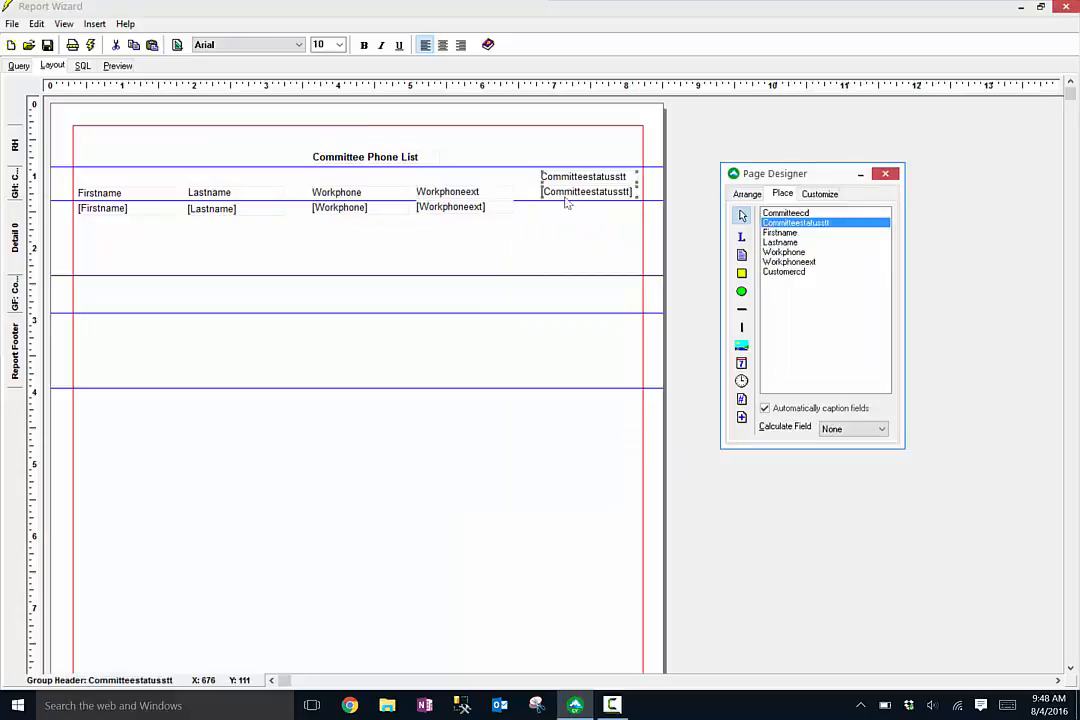
drag(583, 177, 524, 172)
click(590, 190)
drag(590, 190, 601, 172)
drag(482, 174, 484, 179)
- Change the Committeestatusstt caption text to Status and move it beside the status field
right_click(514, 179)
click(596, 220)
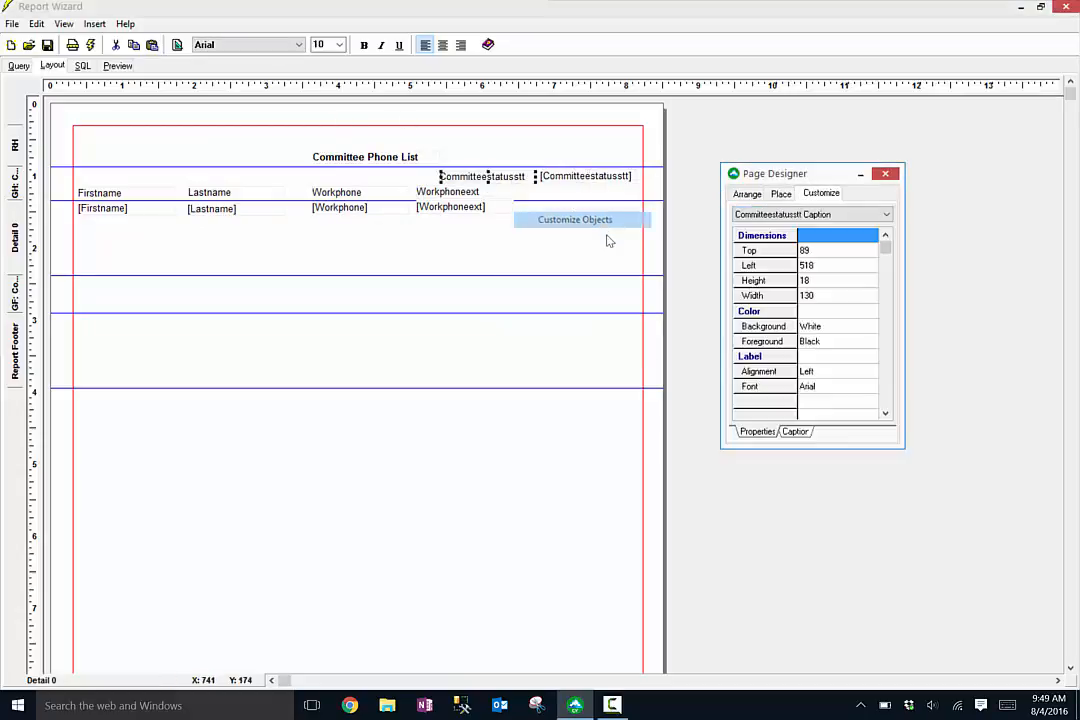
click(886, 177)
right_click(509, 178)
click(564, 238)
drag(555, 290, 30, 235)
text(Status)
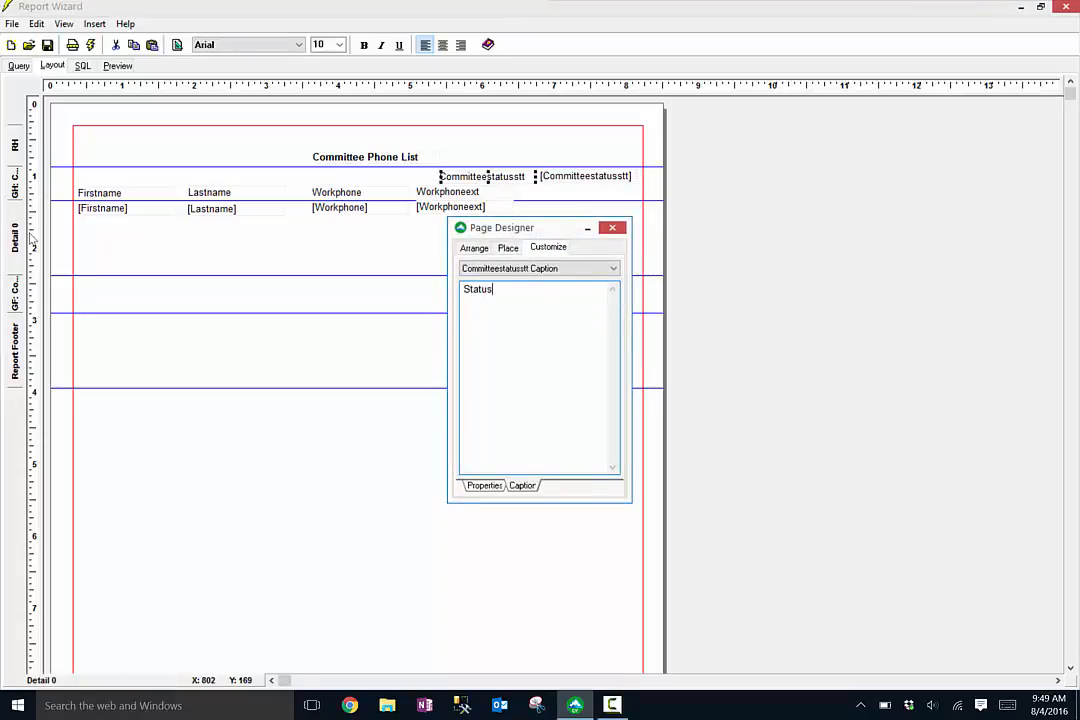
click(612, 228)
drag(441, 177, 496, 177)
drag(564, 179, 567, 179)
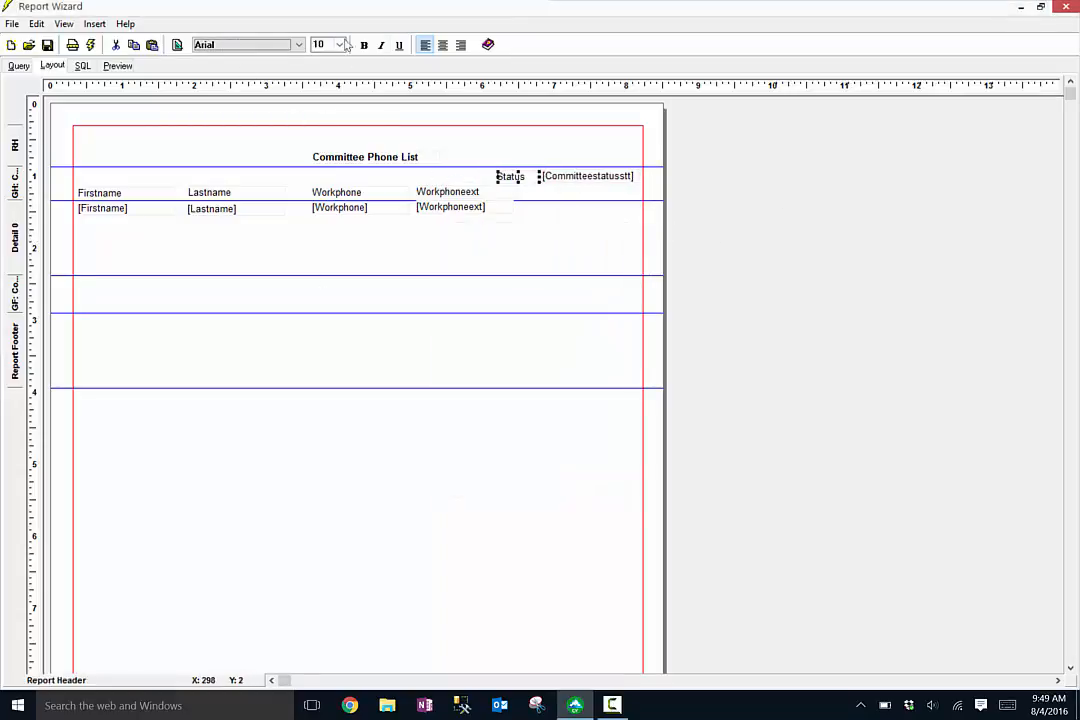
- Make the Status caption and status field bold, and shrink the detail section to a narrow band
click(364, 45)
click(605, 176)
click(364, 45)
click(555, 224)
drag(83, 275, 80, 218)
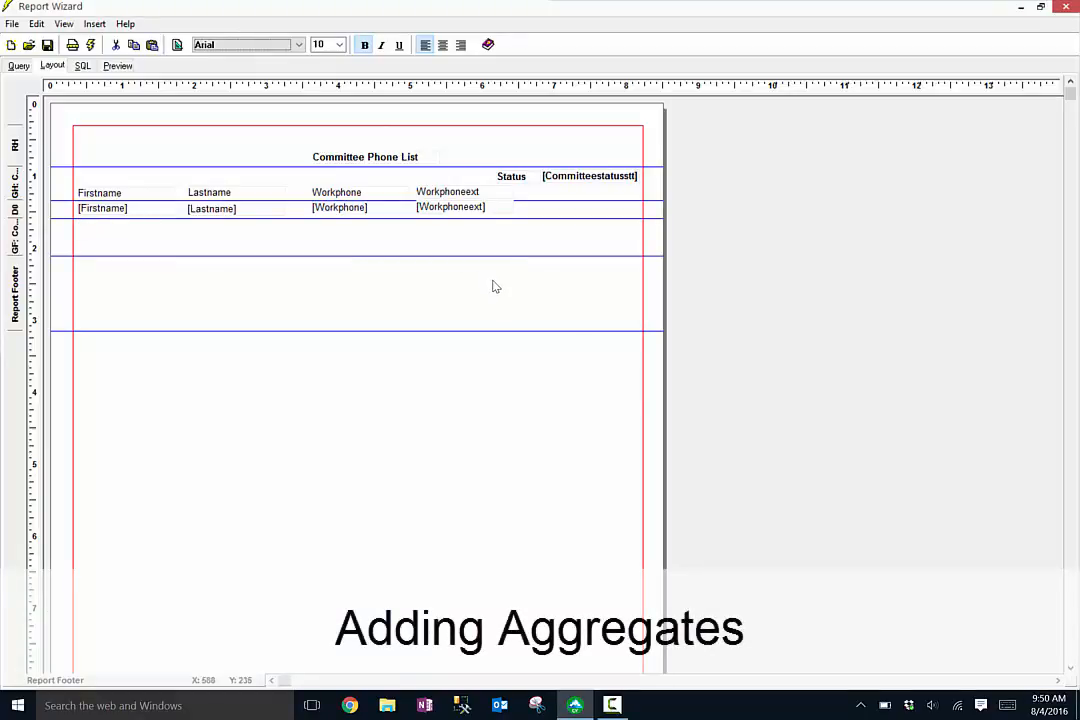
- Place a Count calculation of the Customercd field with caption in the group footer
right_click(489, 284)
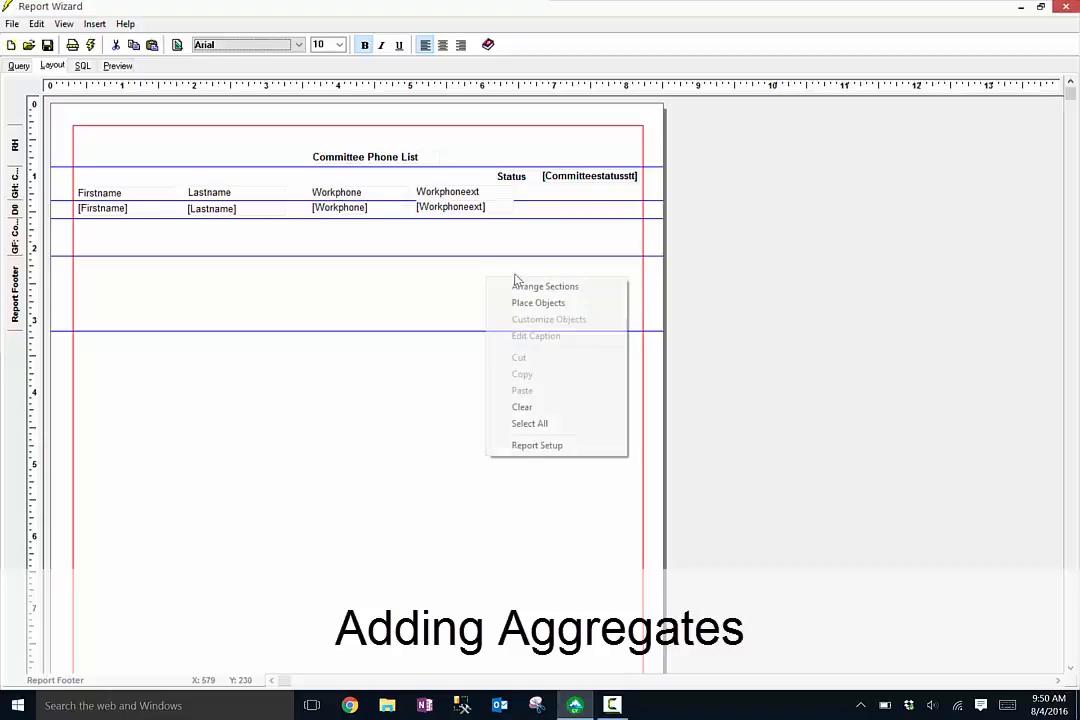
click(521, 301)
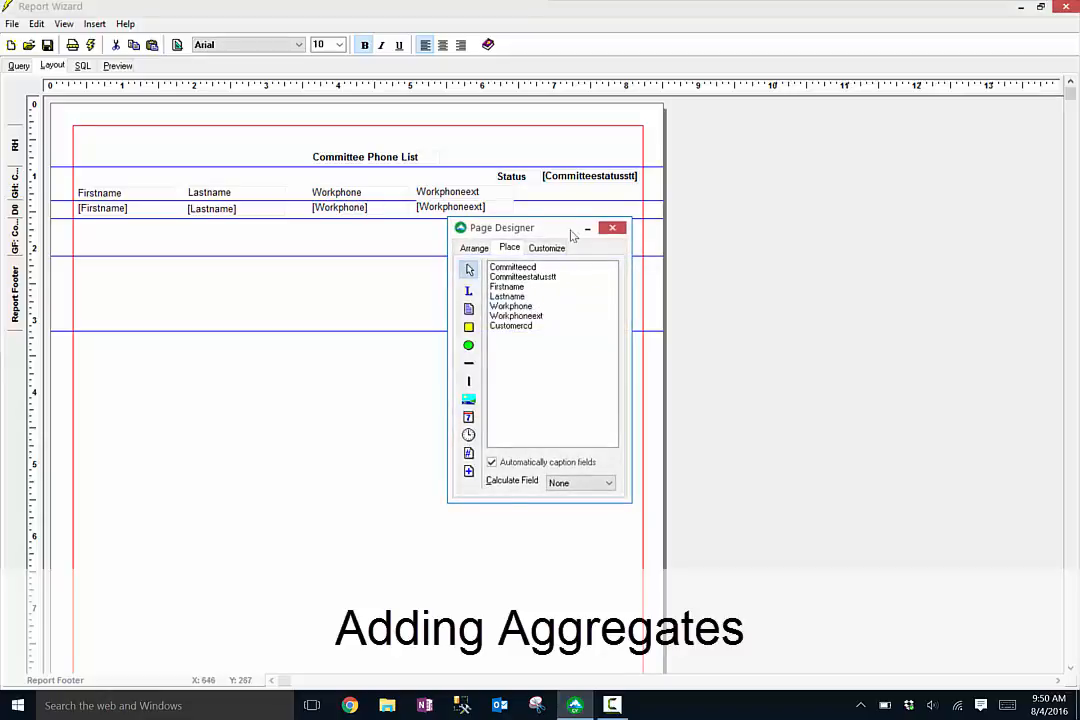
drag(565, 228, 800, 190)
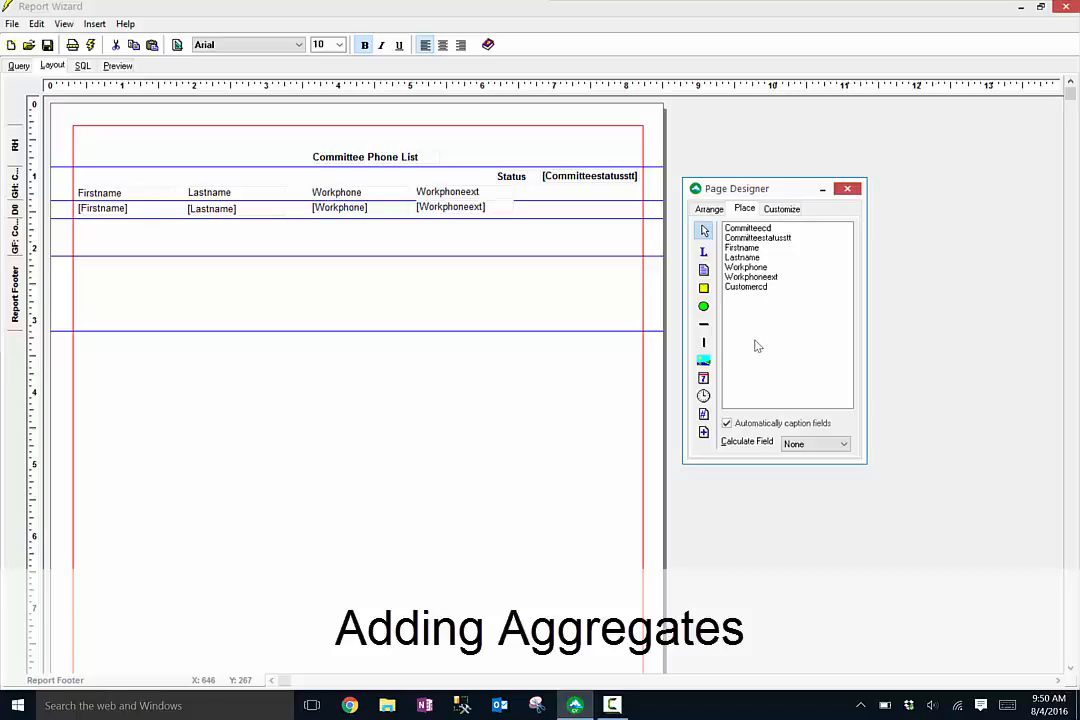
click(844, 444)
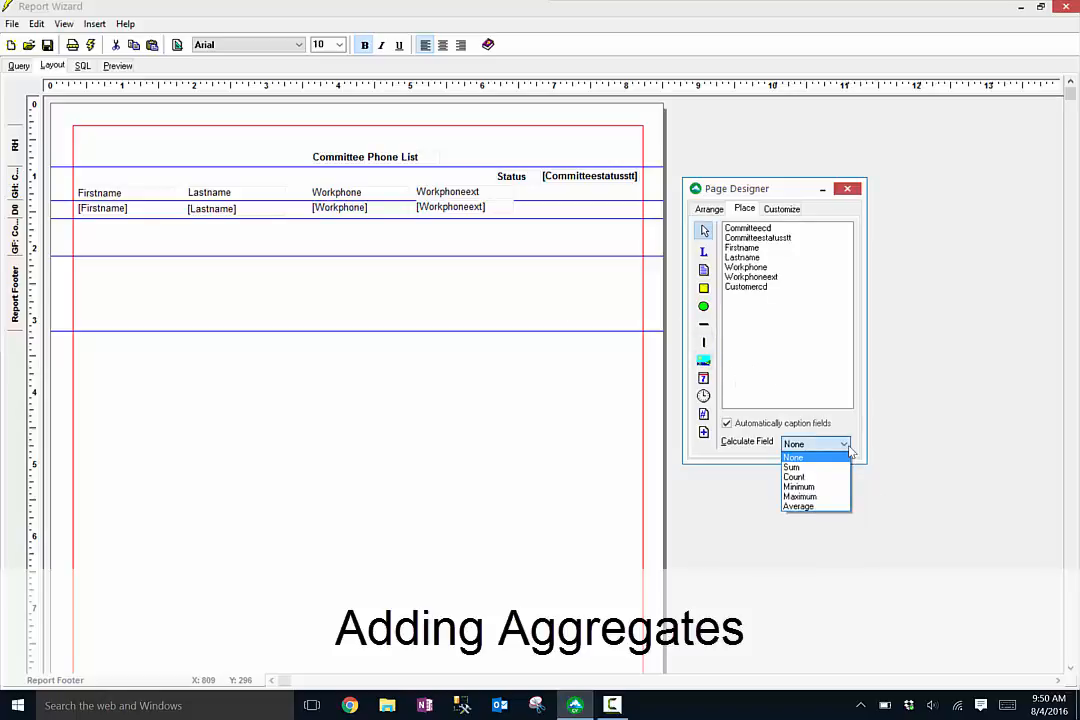
click(794, 477)
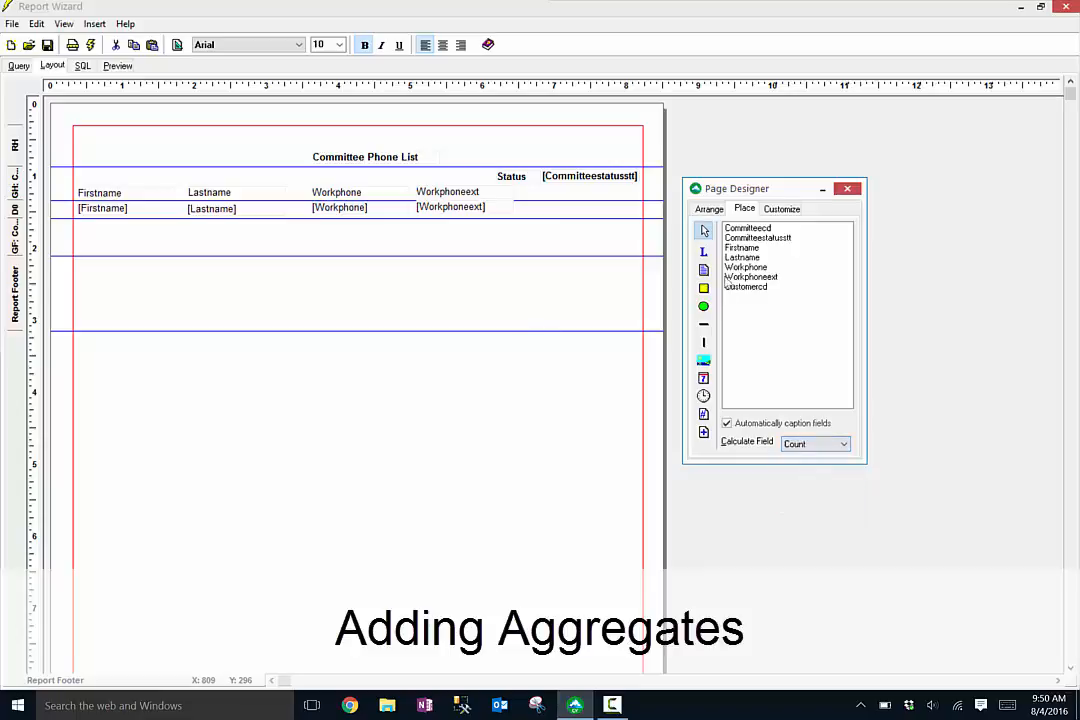
click(750, 287)
click(516, 243)
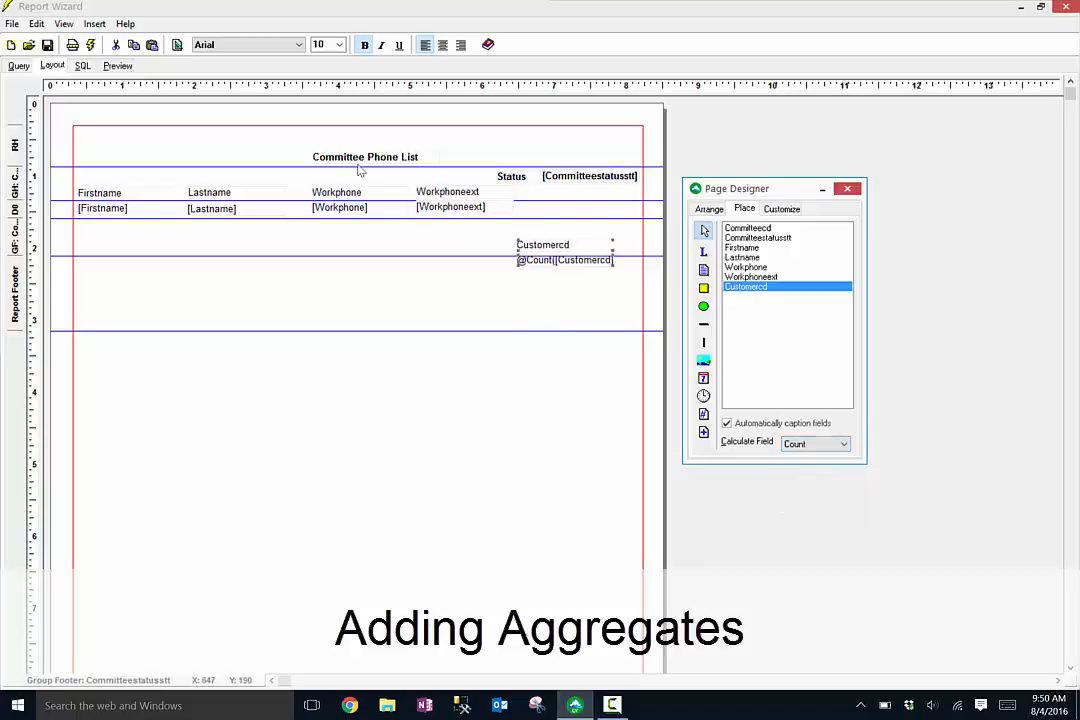
- Arrange the Customercd caption and the count field side by side in the group footer
drag(539, 244, 529, 224)
drag(521, 234, 433, 237)
drag(565, 253, 583, 240)
click(500, 236)
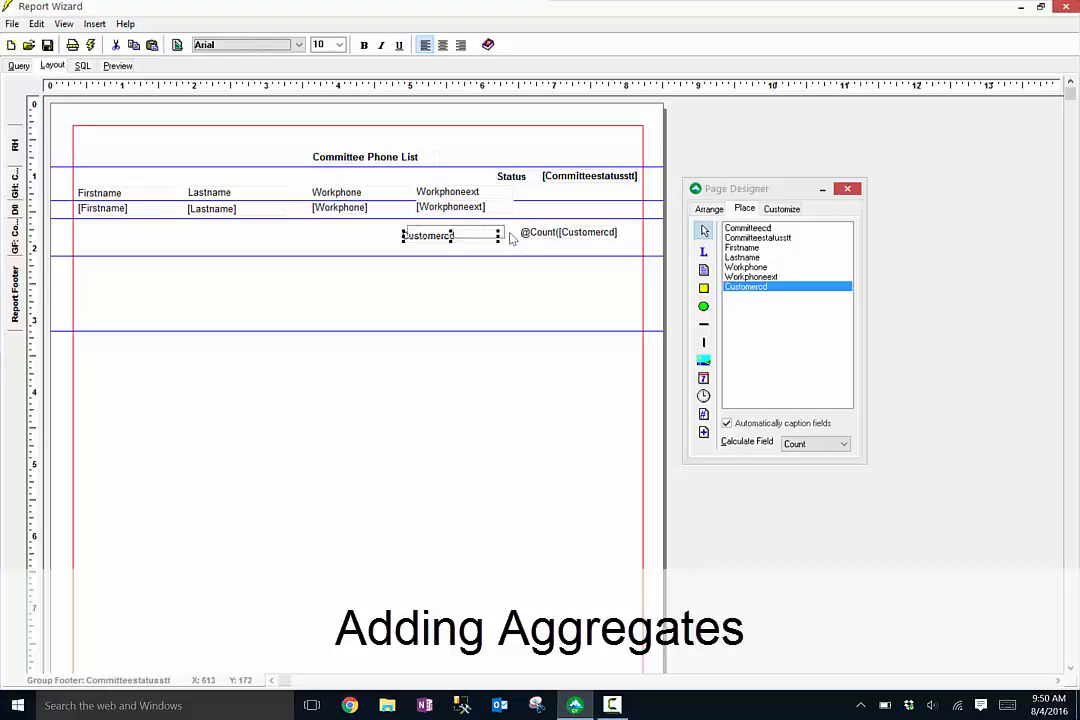
drag(507, 233, 508, 232)
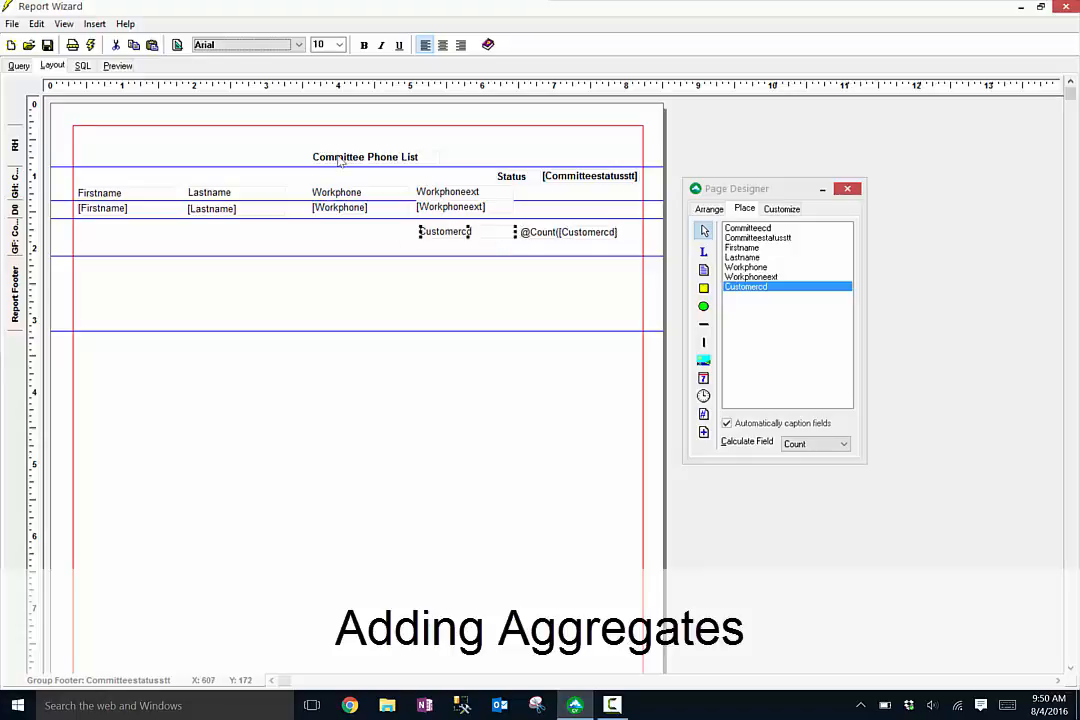
- Change the Customercd caption text to Count and switch to the report preview
right_click(487, 234)
click(557, 292)
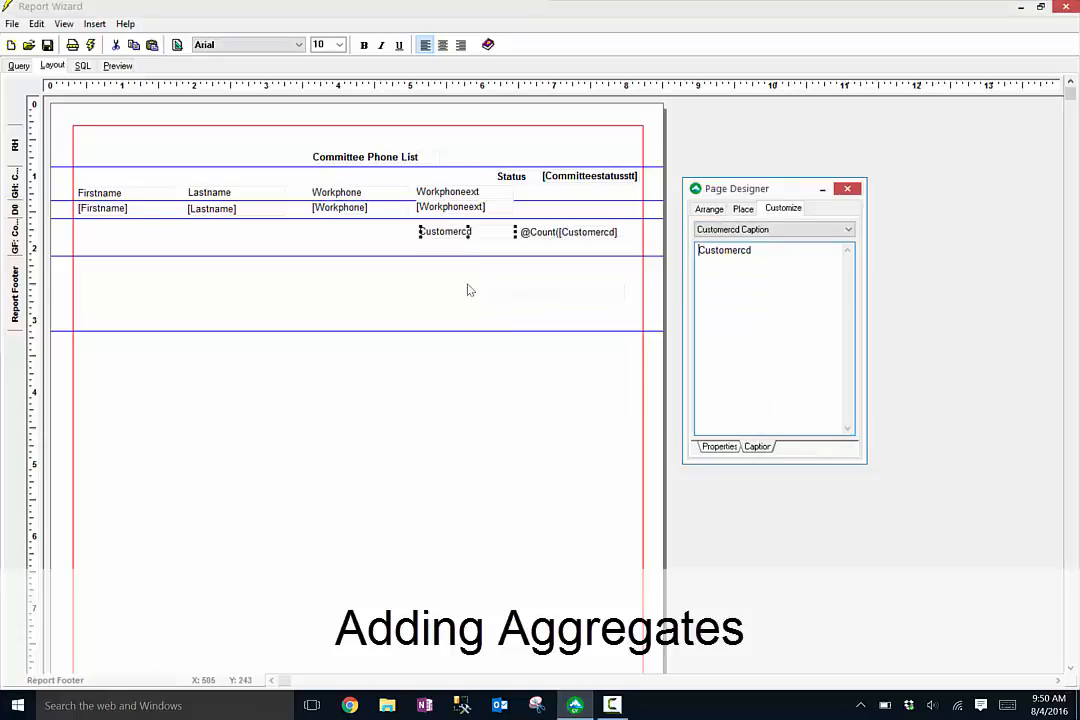
text(Count)
click(133, 100)
click(117, 65)
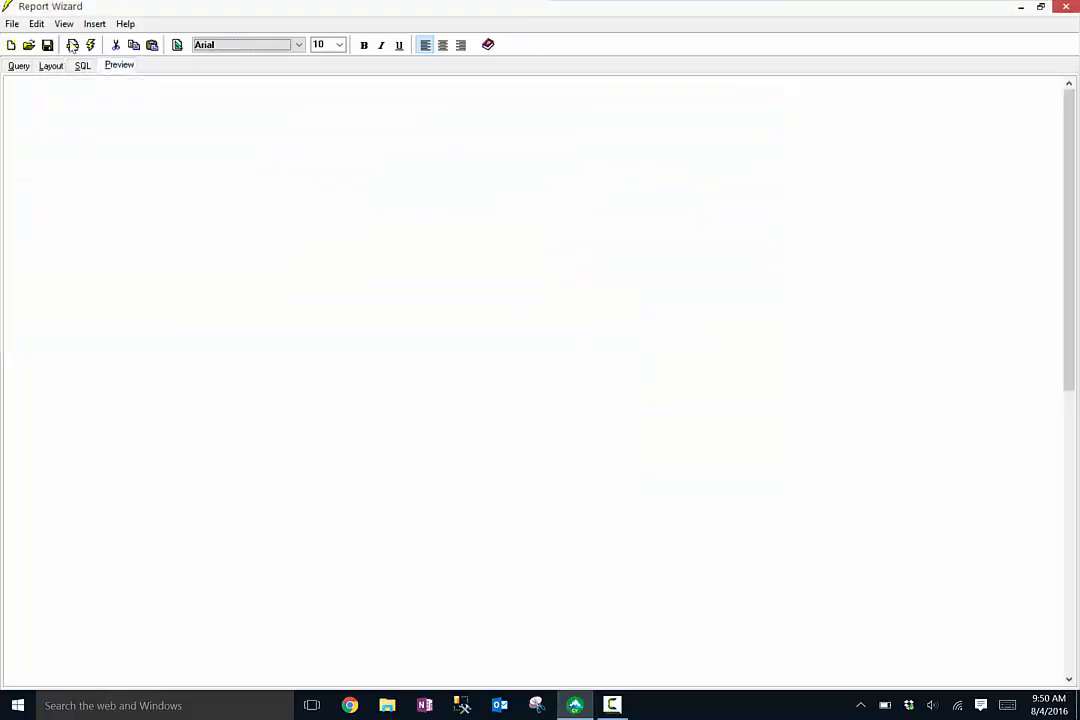